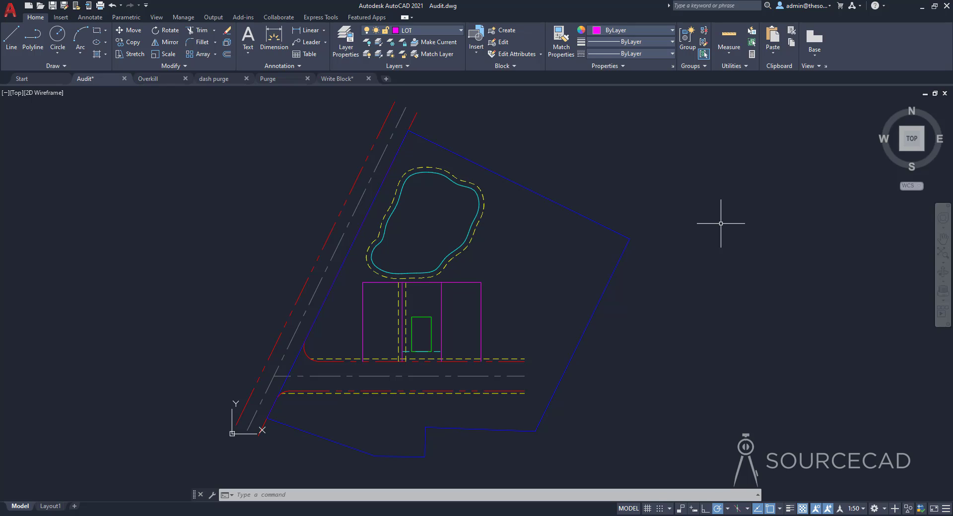
# Audit the drawing and have any detected errors fixed
pyautogui.write('a')
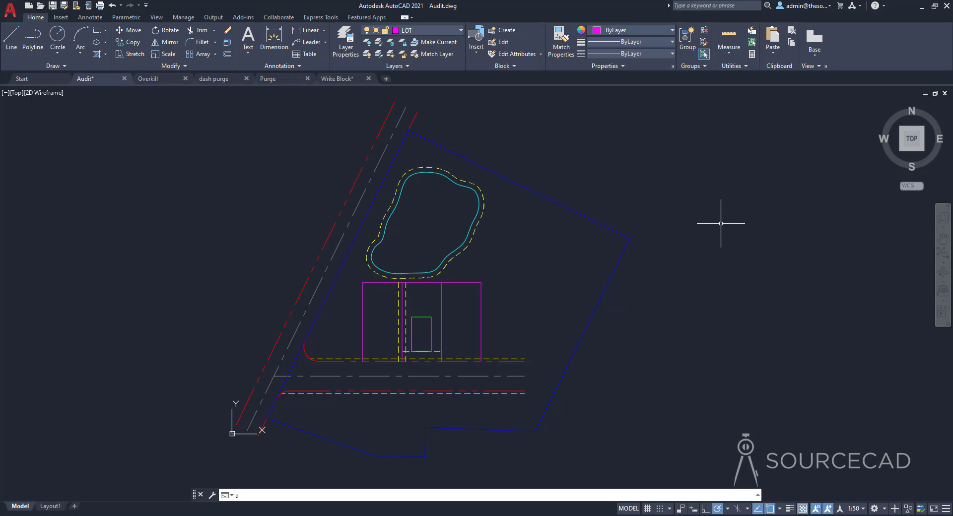
pyautogui.write('udit')
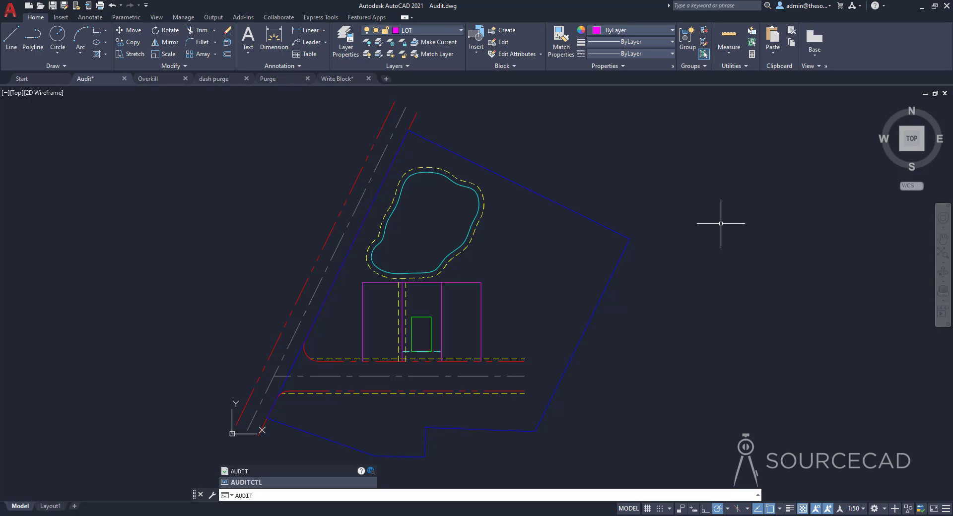
pyautogui.press('Return')
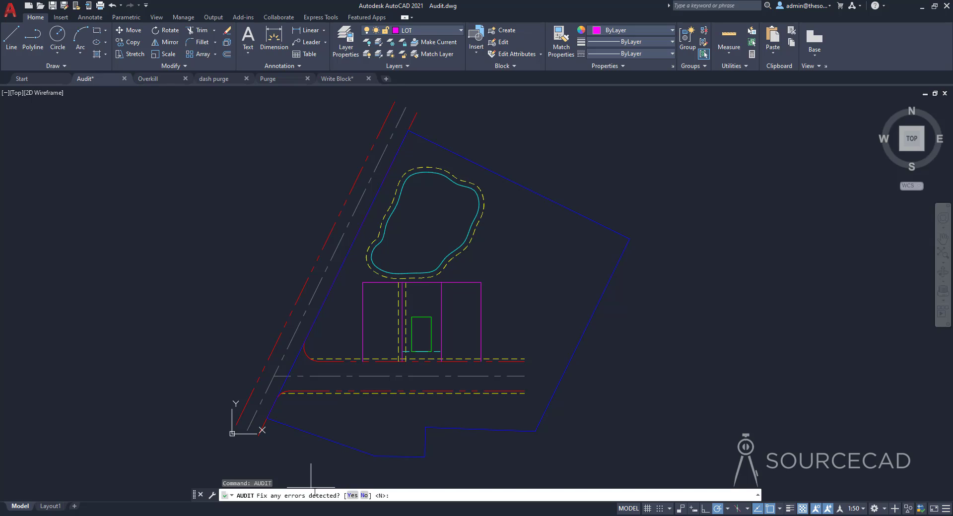
pyautogui.click(353, 495)
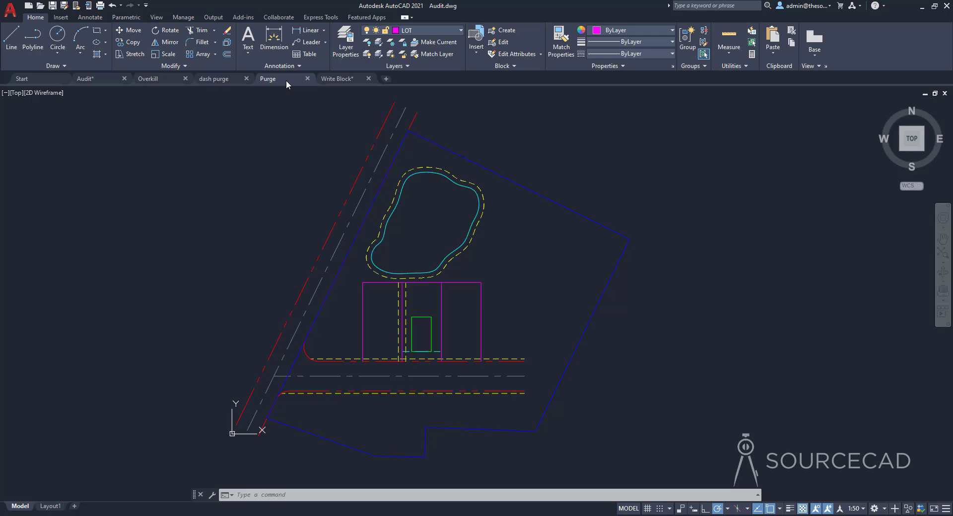
# Switch to the Purge drawing and start the Purge command to list its unused named items
pyautogui.click(286, 80)
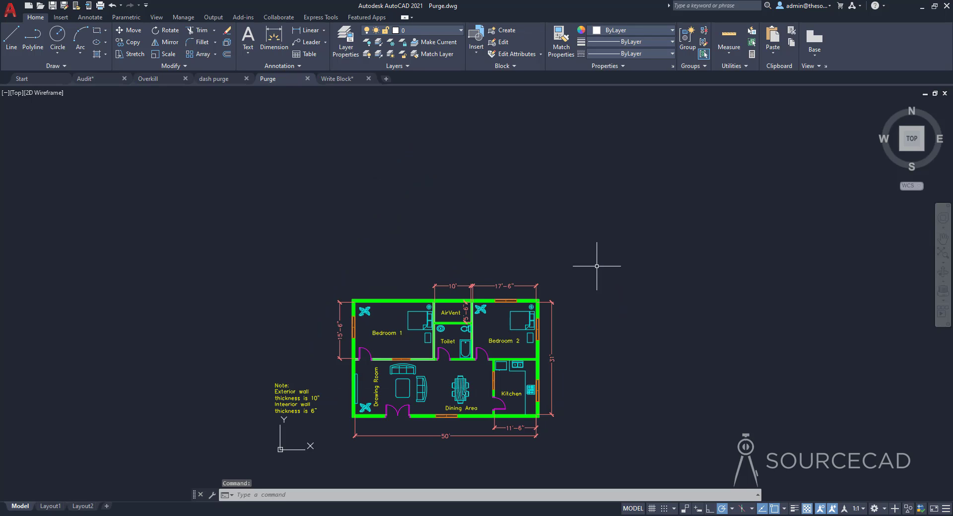
pyautogui.moveTo(623, 301); pyautogui.dragTo(635, 256, button='middle')
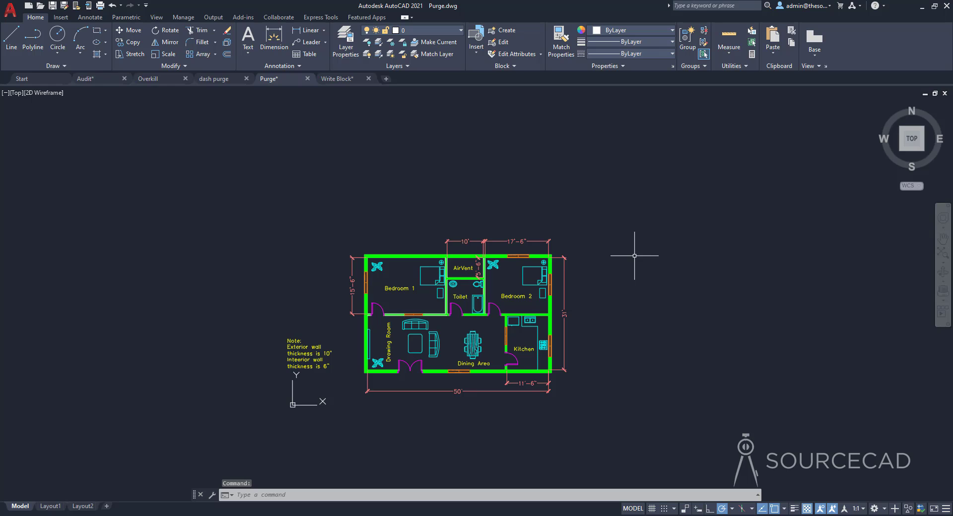
pyautogui.write('PUR')
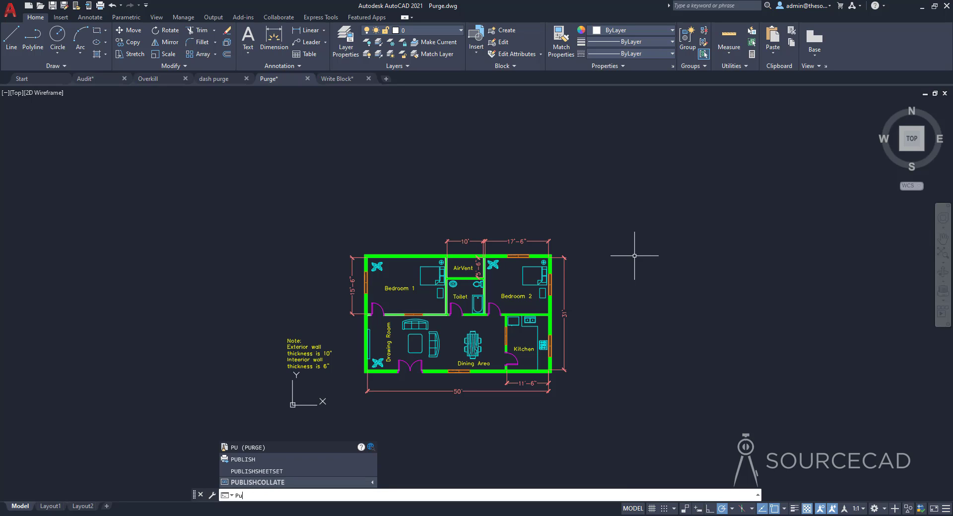
pyautogui.write('GE')
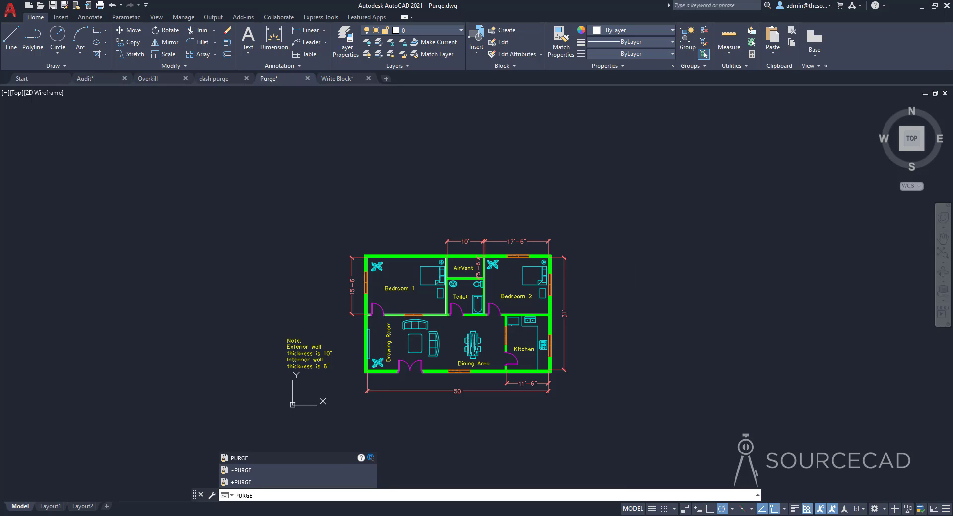
pyautogui.press('Return')
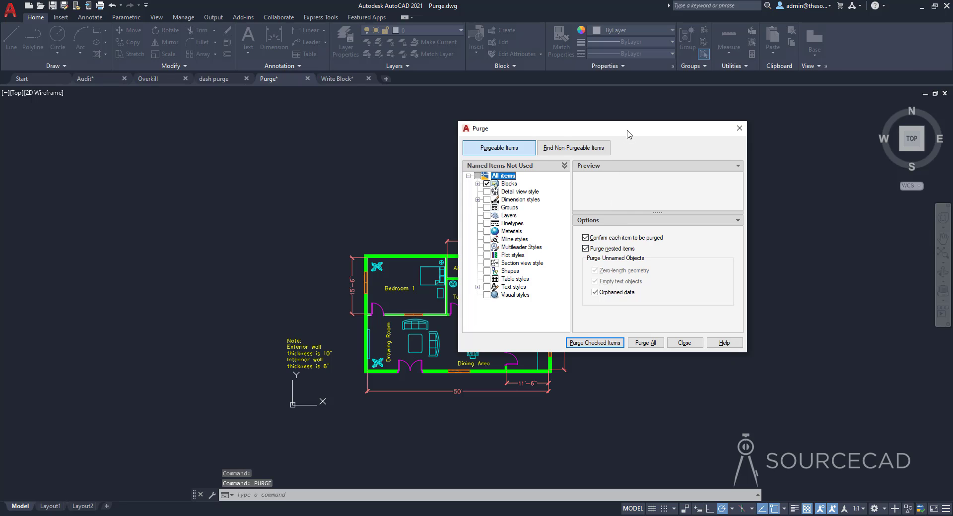
pyautogui.moveTo(627, 132); pyautogui.dragTo(605, 148)
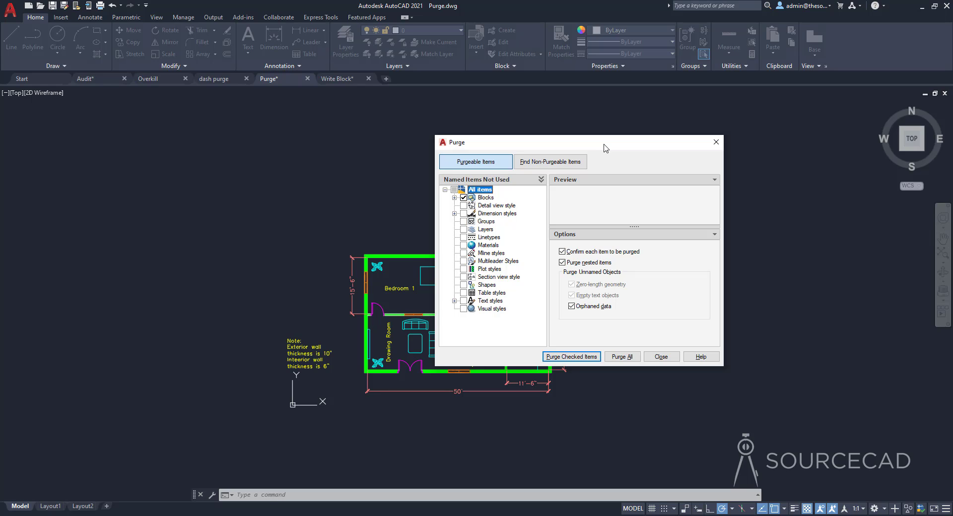
# Expand the unused blocks among the purgeable items and preview the Window - Wood Frame block
pyautogui.click(486, 200)
pyautogui.click(490, 214)
pyautogui.click(490, 302)
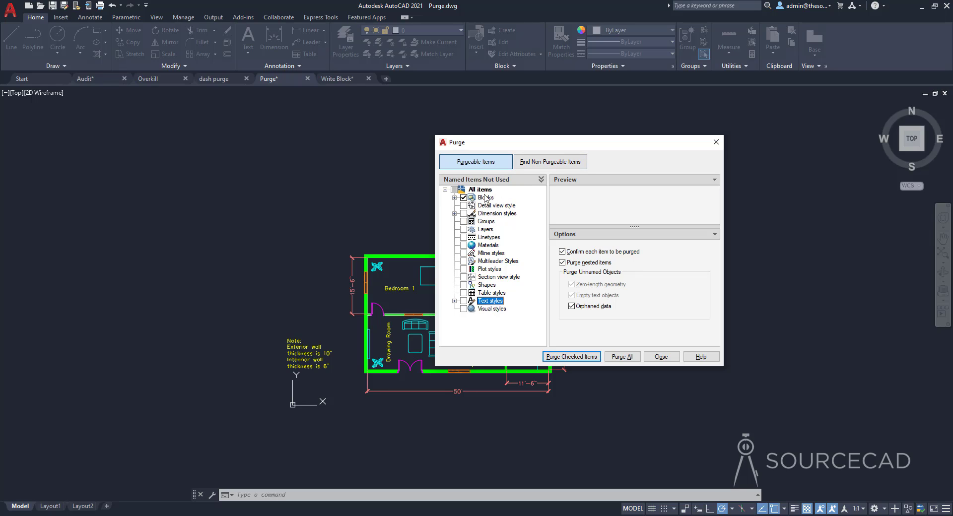
pyautogui.click(455, 198)
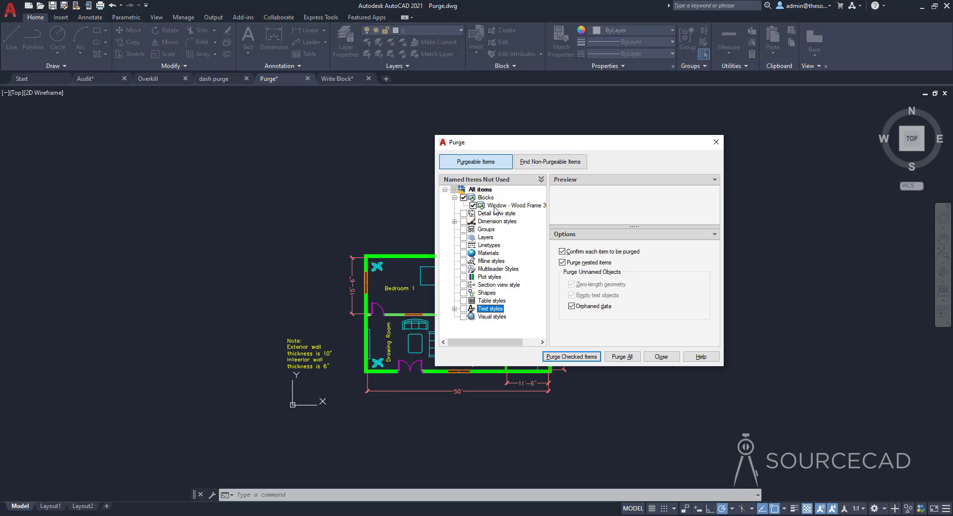
pyautogui.click(511, 208)
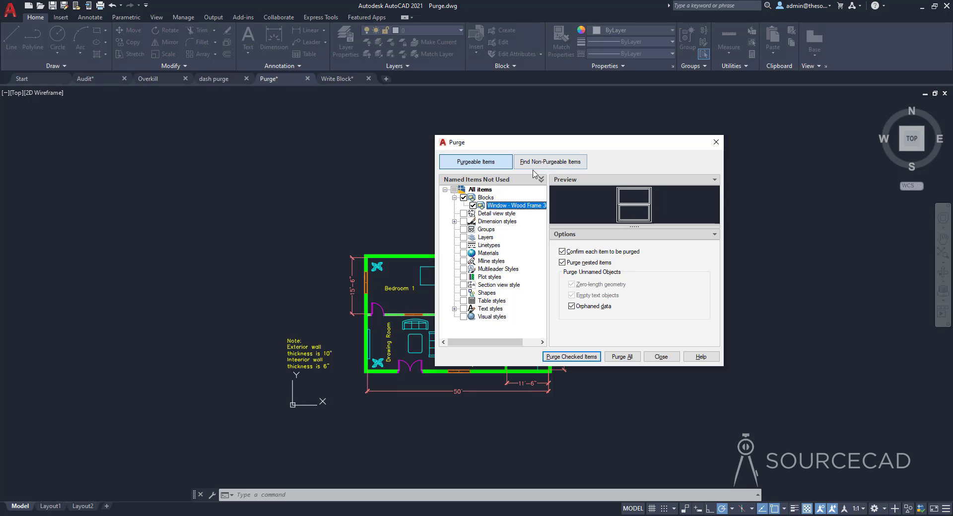
pyautogui.moveTo(546, 145); pyautogui.dragTo(681, 140)
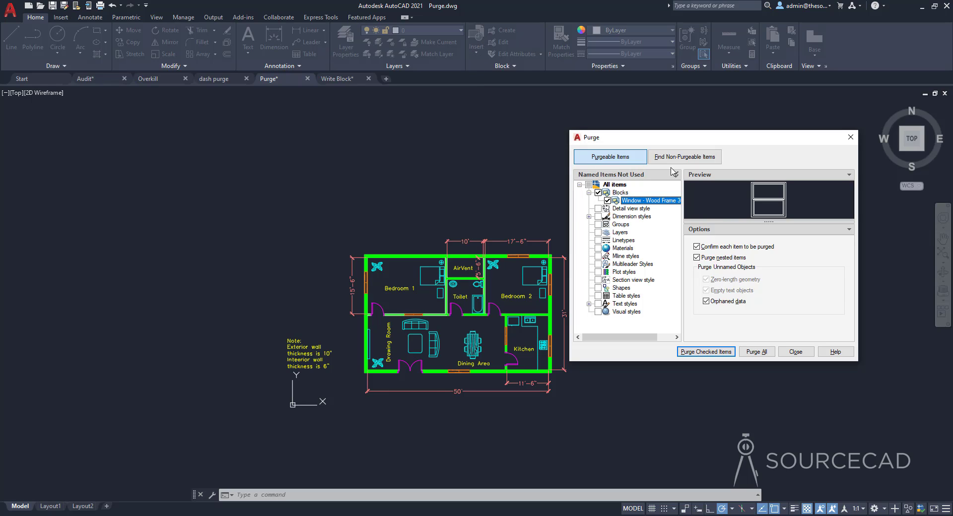
pyautogui.moveTo(688, 144); pyautogui.dragTo(614, 133)
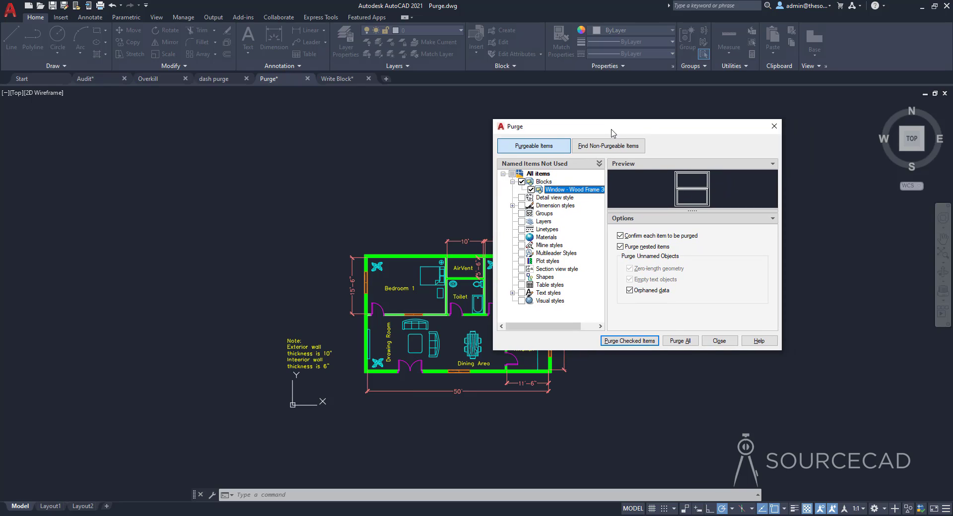
# Expand the unused dimension styles and check the individual purge option for the Window - Wood Frame 36 x 36 in. block
pyautogui.click(513, 206)
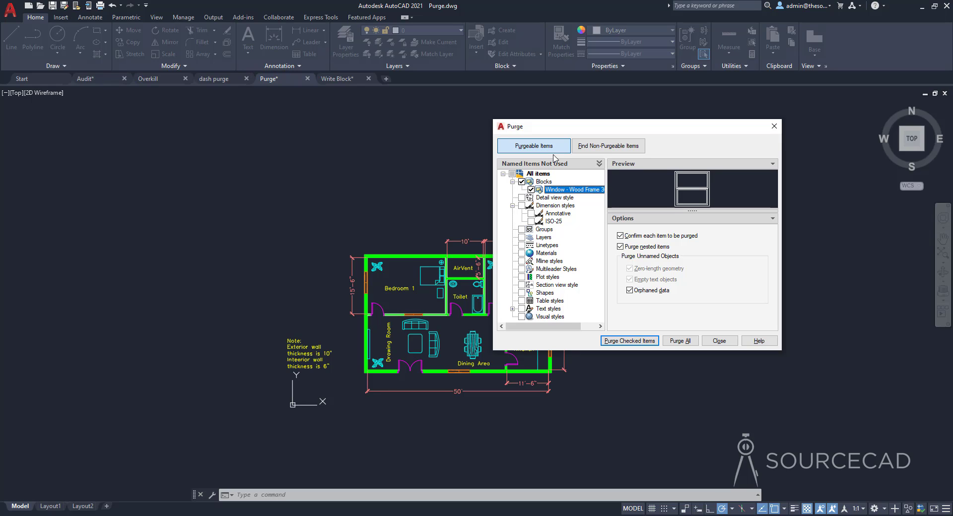
pyautogui.moveTo(558, 128); pyautogui.dragTo(505, 121)
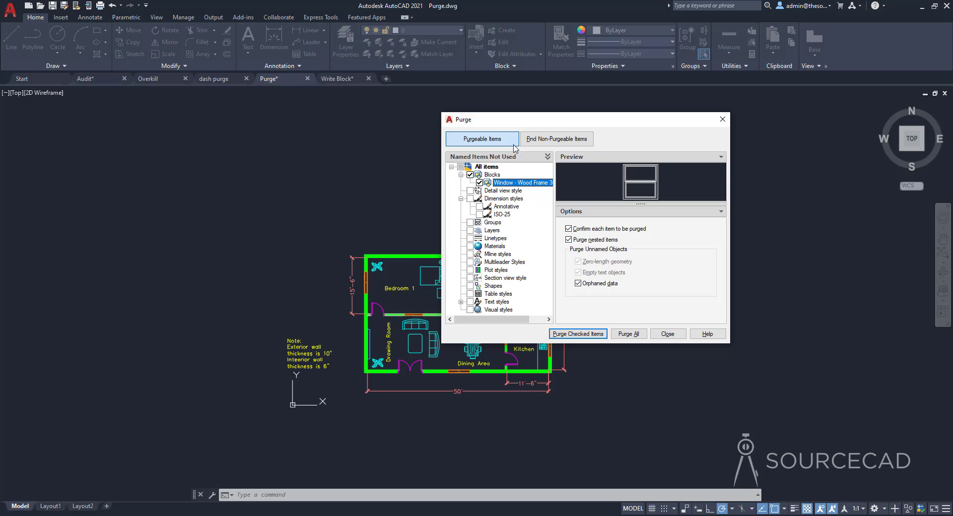
pyautogui.rightClick(518, 186)
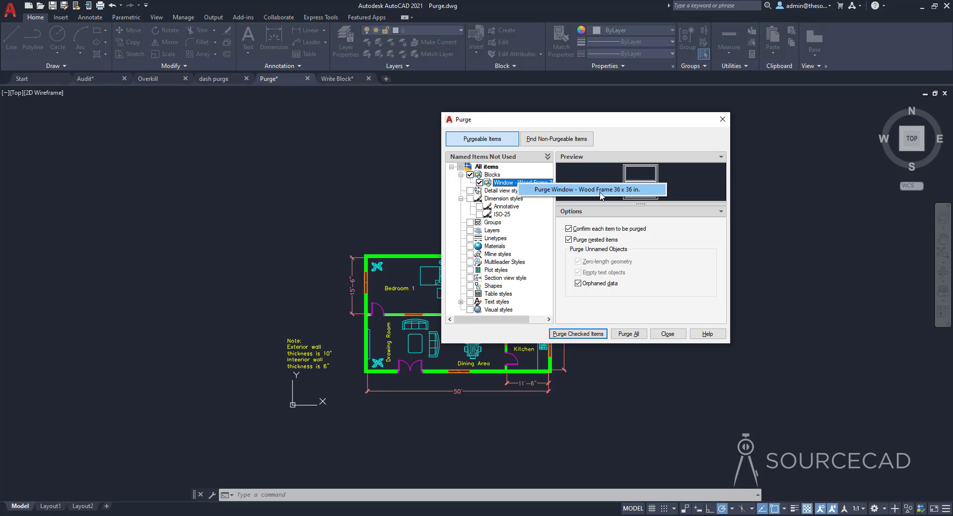
pyautogui.click(512, 187)
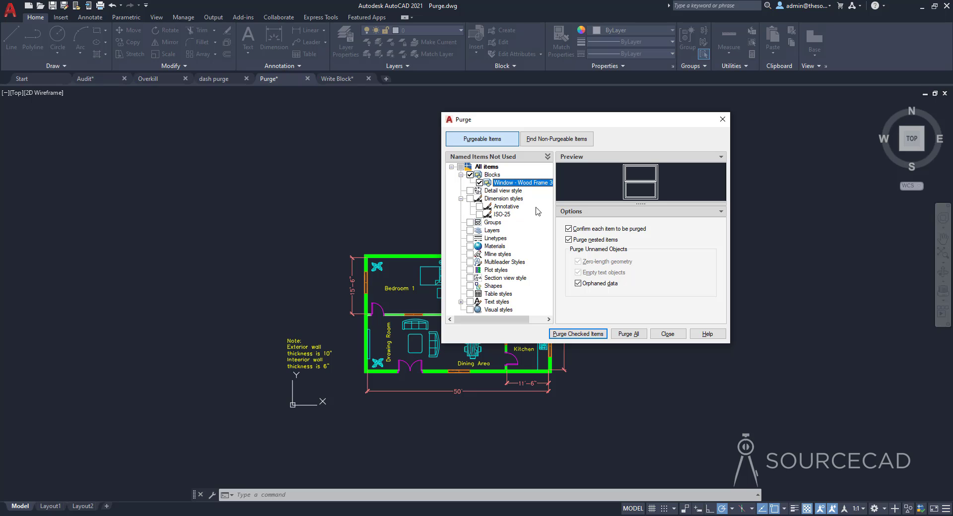
# Purge all unused items from the floor plan, confirming all checked items at once, and close the Purge dialog
pyautogui.click(631, 335)
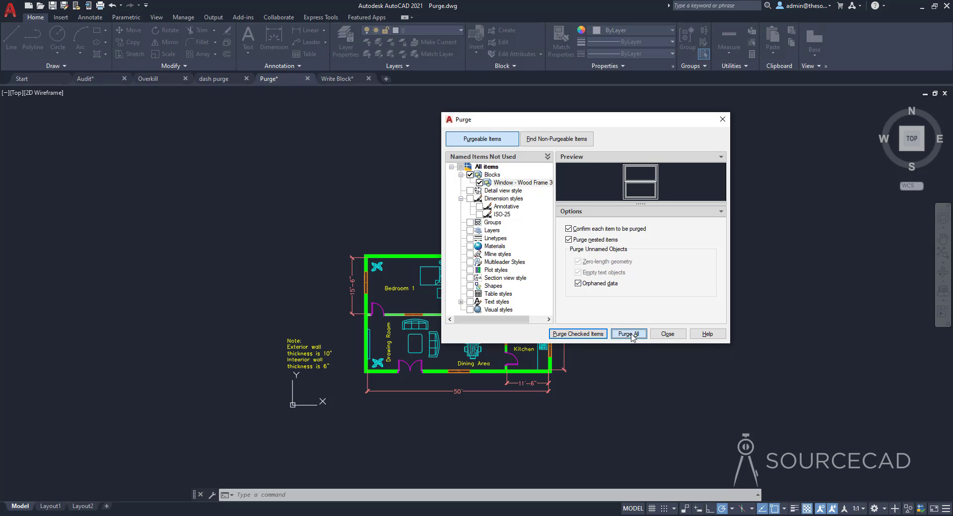
pyautogui.moveTo(377, 169); pyautogui.dragTo(246, 150)
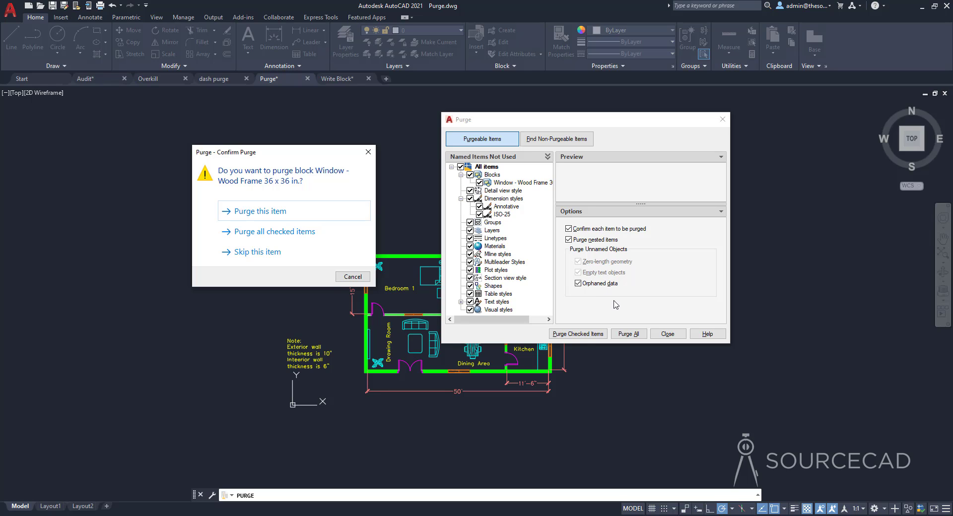
pyautogui.click(628, 335)
pyautogui.click(308, 234)
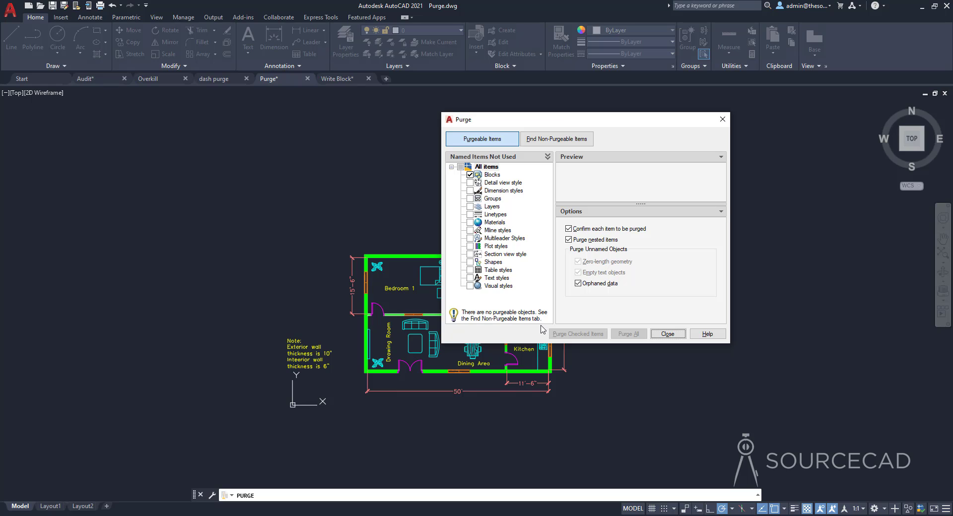
pyautogui.click(668, 334)
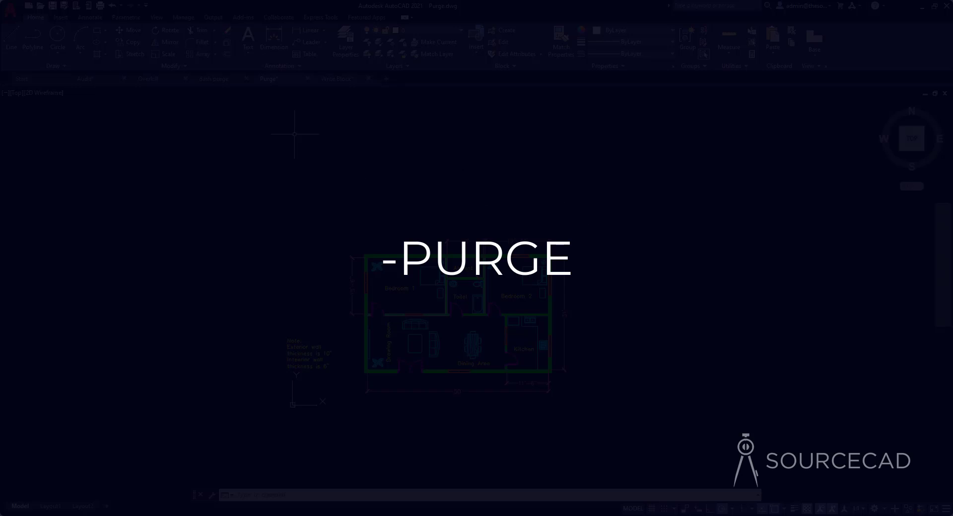
# In the dash purge drawing, run -PURGE on all Regapps without verifying each name, and review the deleted applications in the command history
pyautogui.click(220, 79)
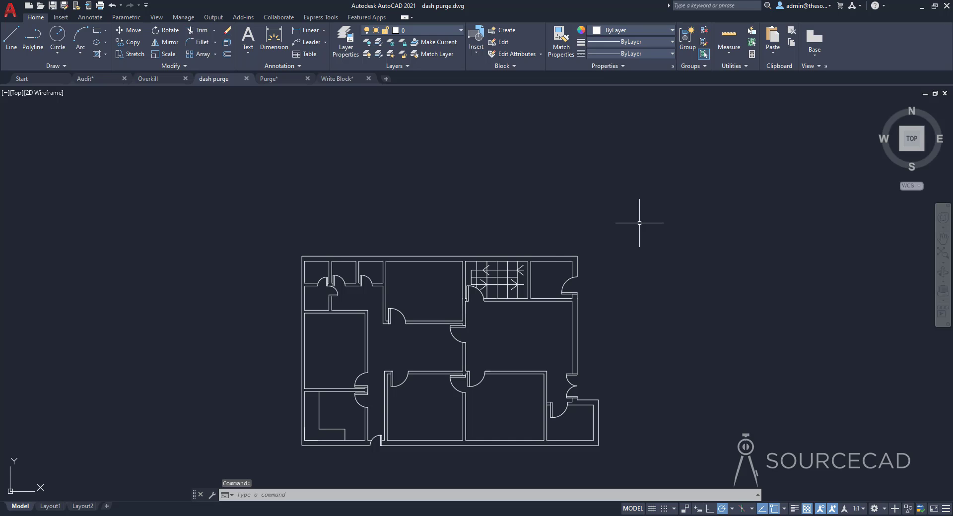
pyautogui.moveTo(638, 264); pyautogui.dragTo(639, 234, button='middle')
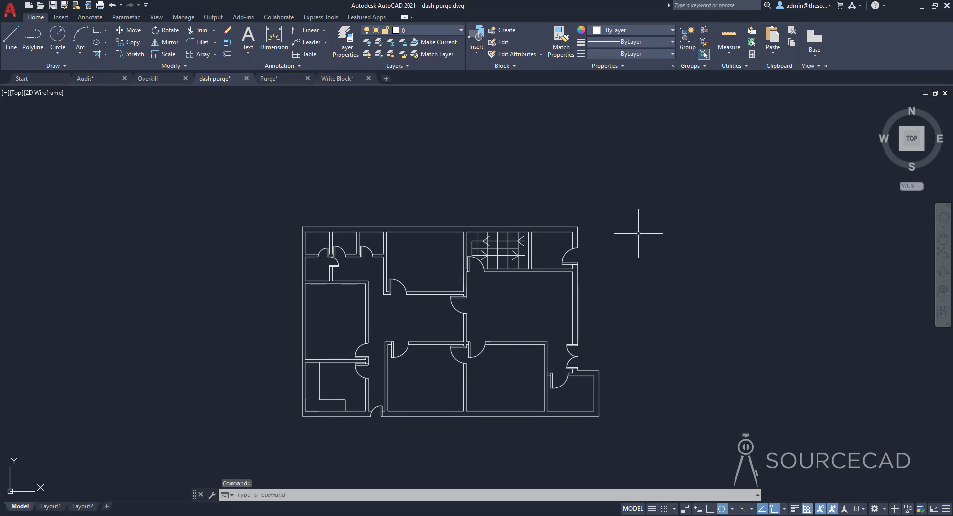
pyautogui.write('-PURGE')
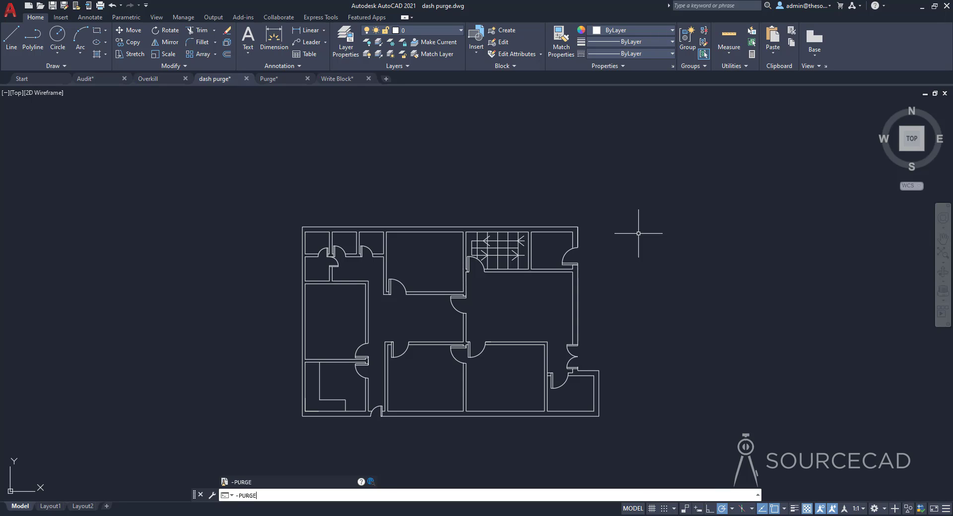
pyautogui.press('Return')
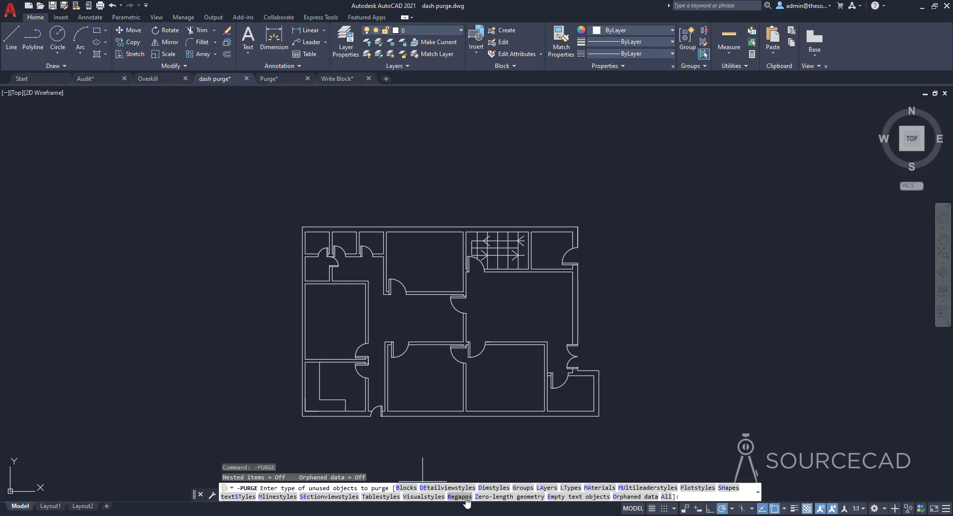
pyautogui.click(458, 497)
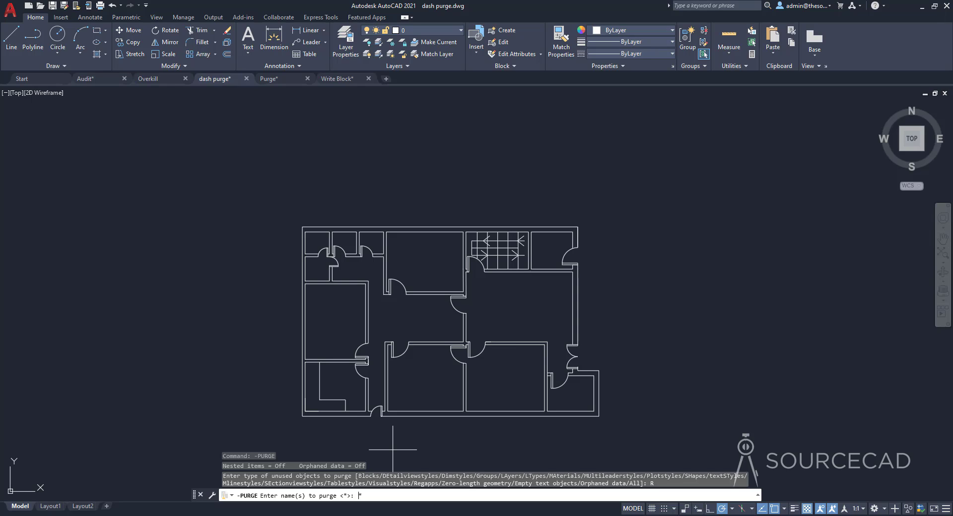
pyautogui.press('Return')
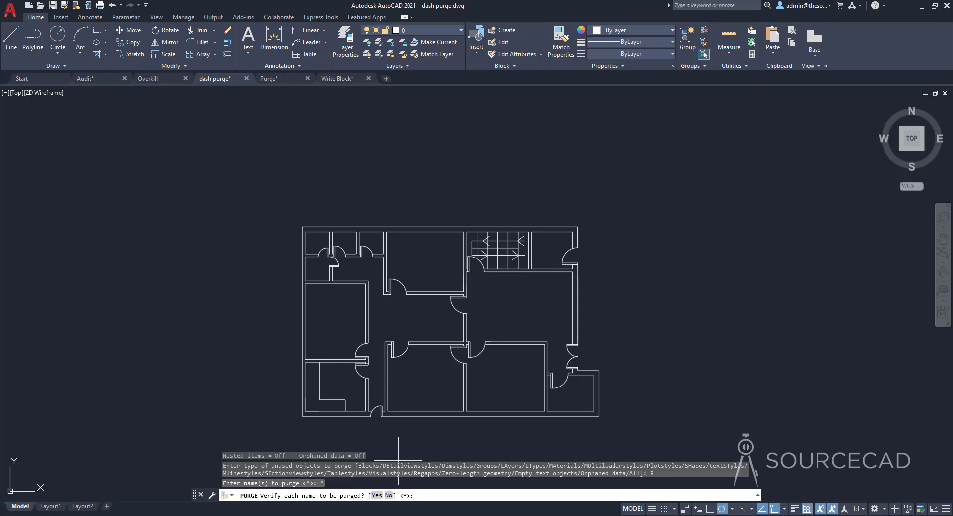
pyautogui.click(388, 496)
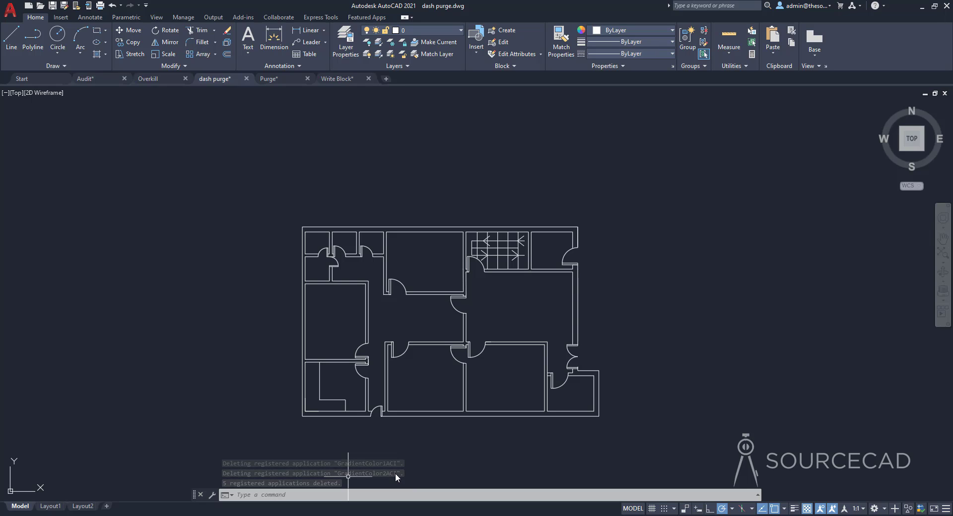
pyautogui.click(758, 495)
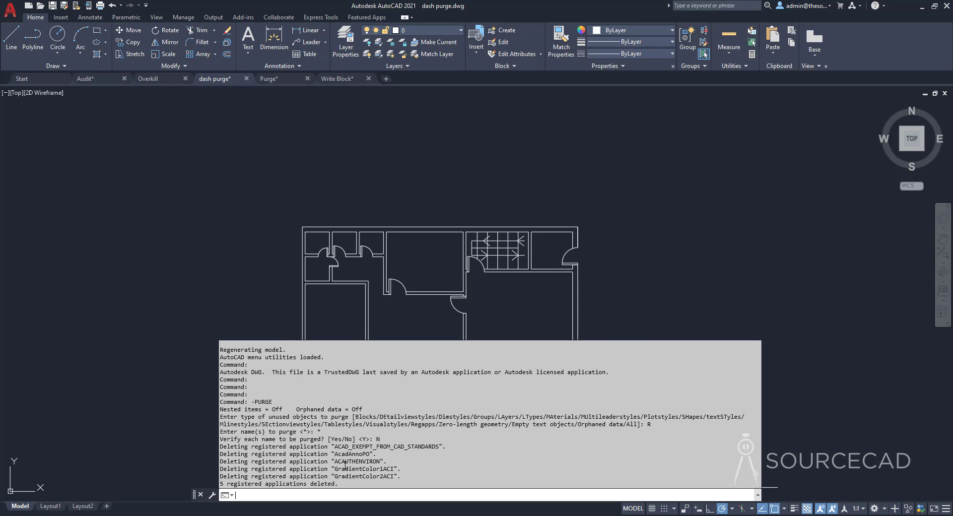
pyautogui.click(660, 320)
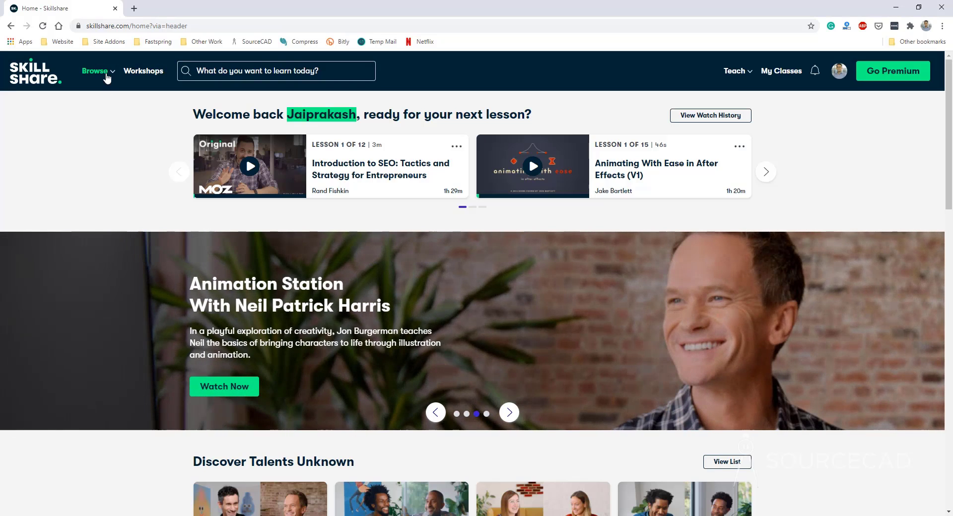
# Switch to the Skillshare website, open the Photography category and look through its featured and popular classes
pyautogui.moveTo(109, 80)
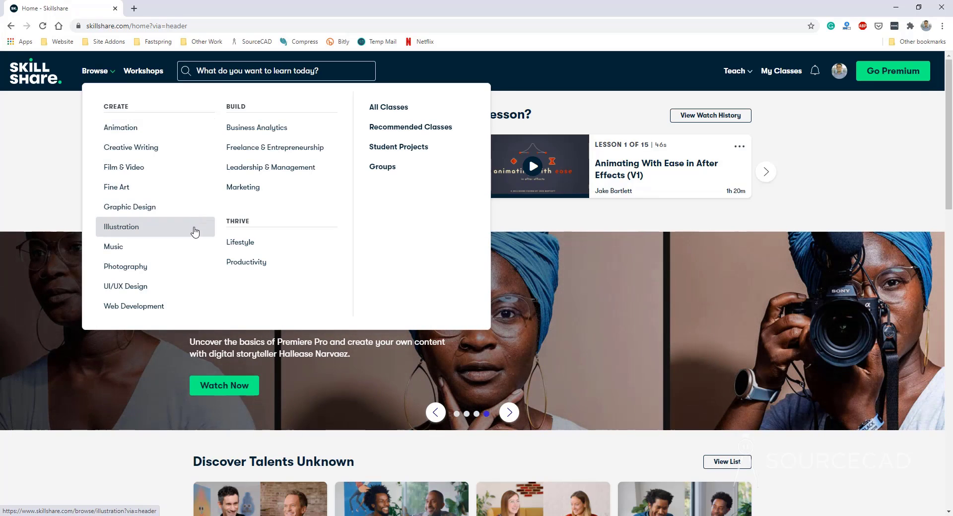
pyautogui.click(193, 267)
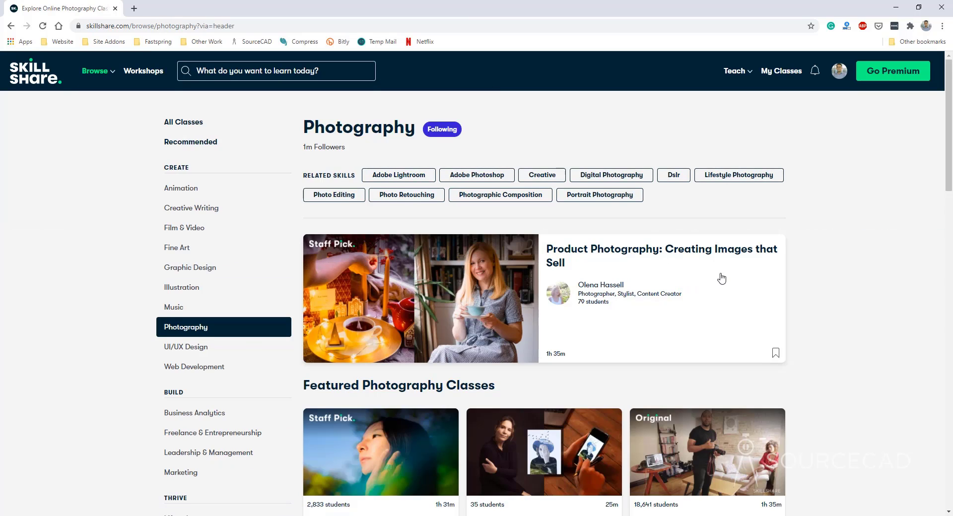
pyautogui.scroll(-5, 823, 275)
pyautogui.scroll(-6, 865, 233)
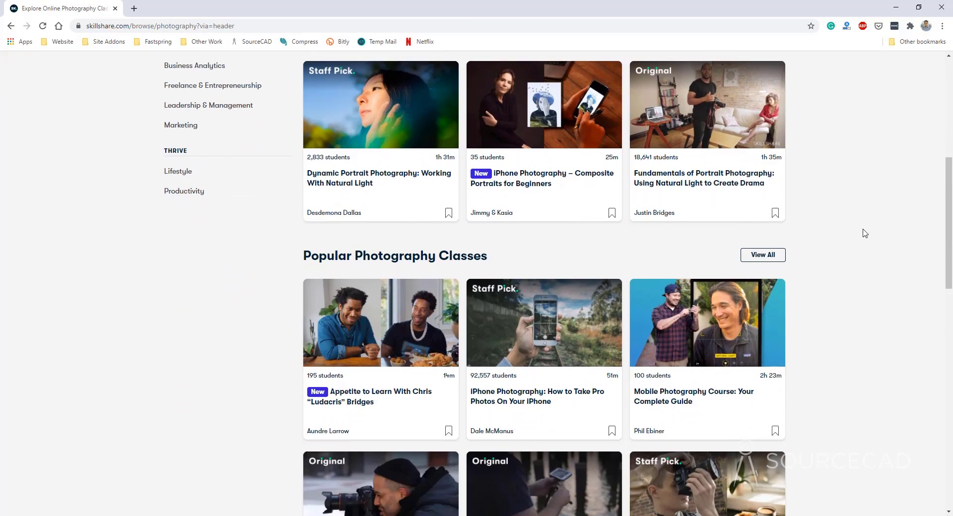
# Look through the trending photography classes and open the Lighting Fundamentals: Making Lighting for Photography Easy class video
pyautogui.scroll(-6, 865, 233)
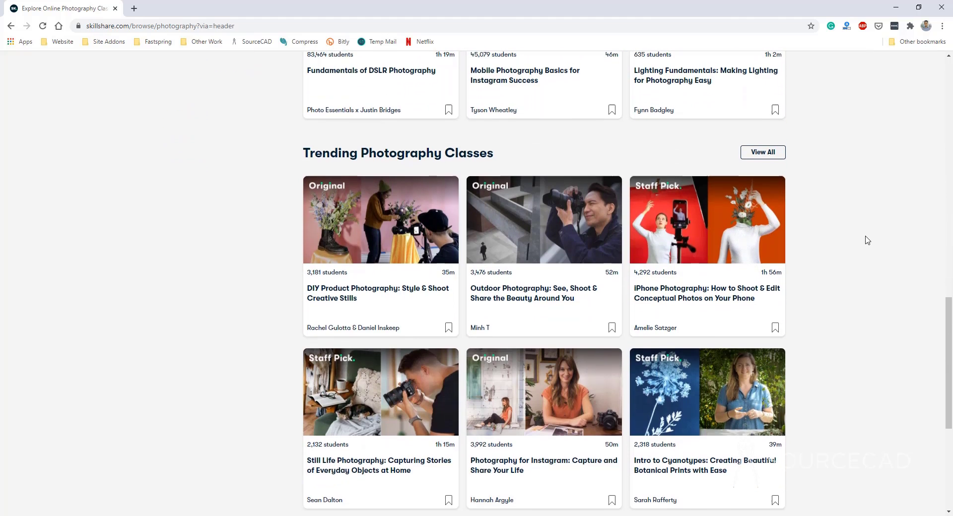
pyautogui.scroll(12, 868, 240)
pyautogui.scroll(5, 868, 240)
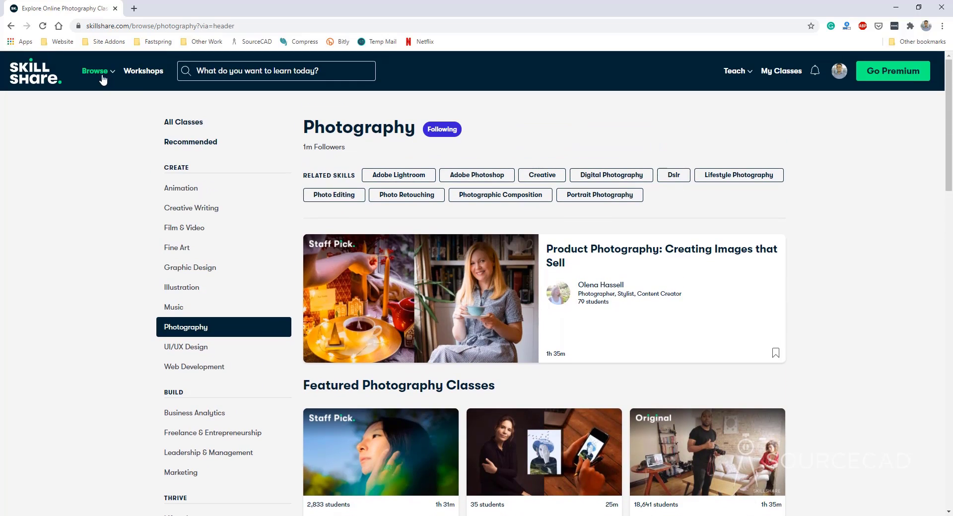
pyautogui.moveTo(103, 80)
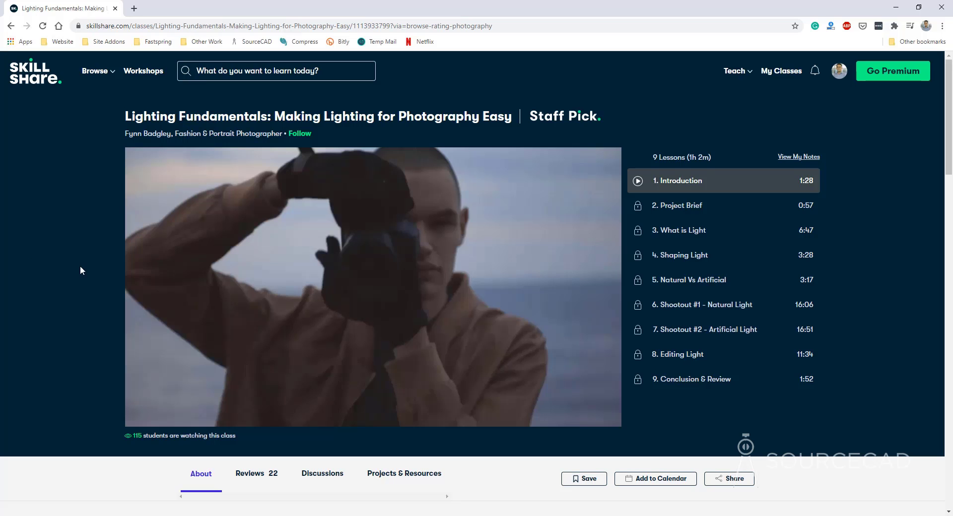
pyautogui.click(386, 298)
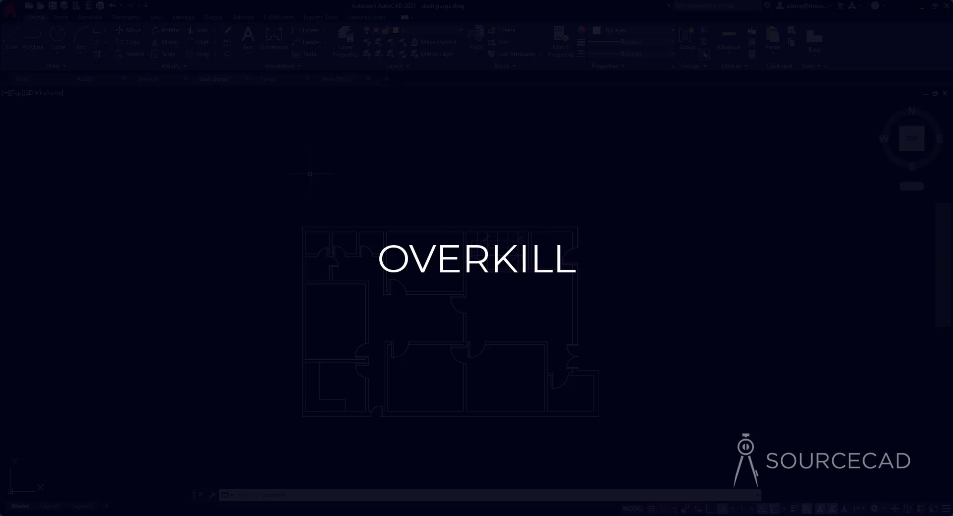
# In the Overkill drawing, count all objects by selecting the whole drawing in a Copy command, and cancel the copy
pyautogui.click(154, 79)
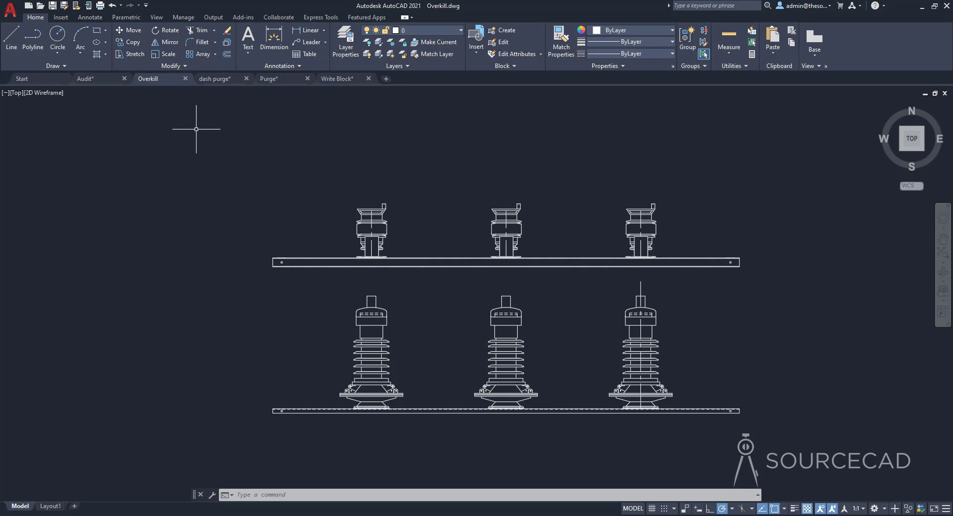
pyautogui.click(131, 47)
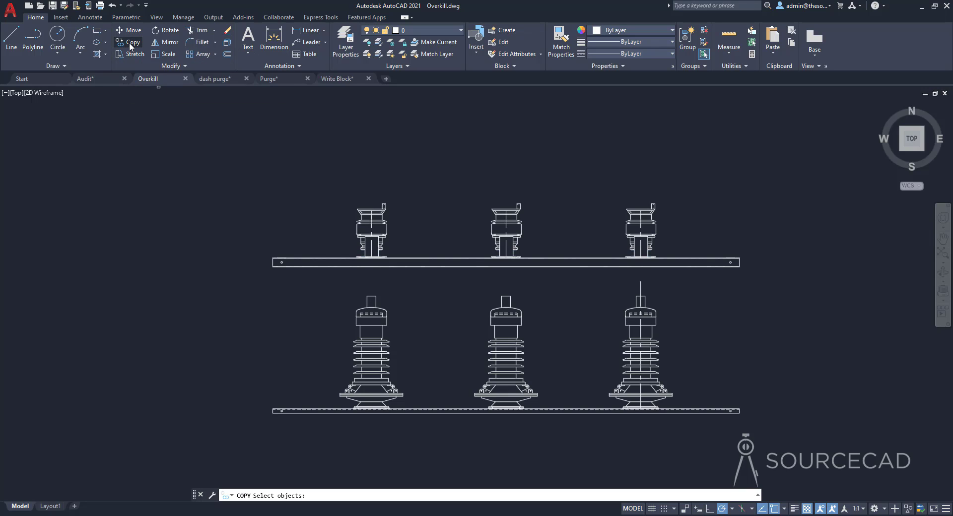
pyautogui.click(238, 153)
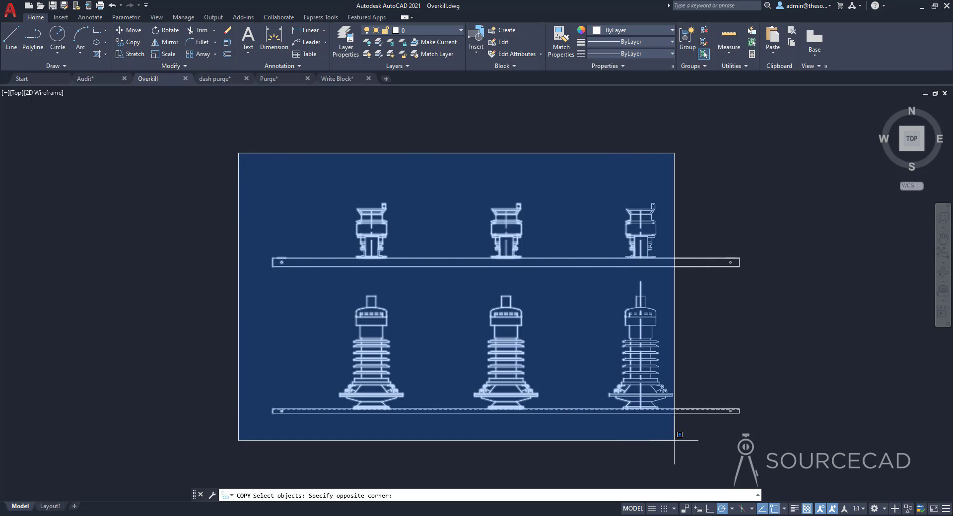
pyautogui.click(790, 459)
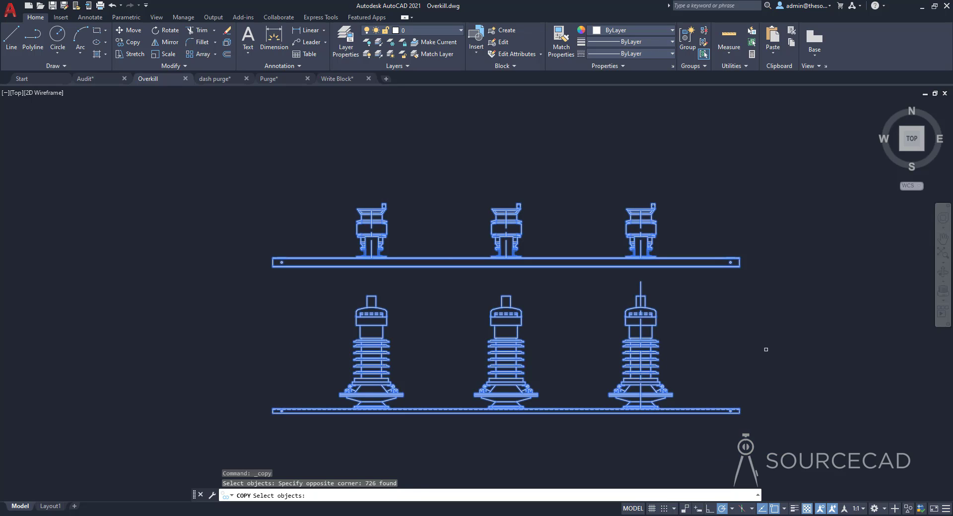
pyautogui.press('Return')
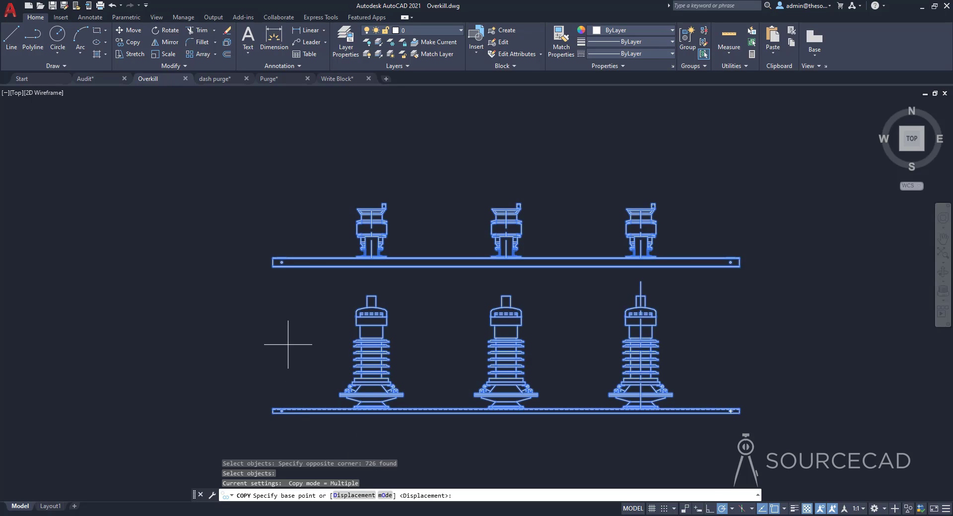
pyautogui.press('Escape')
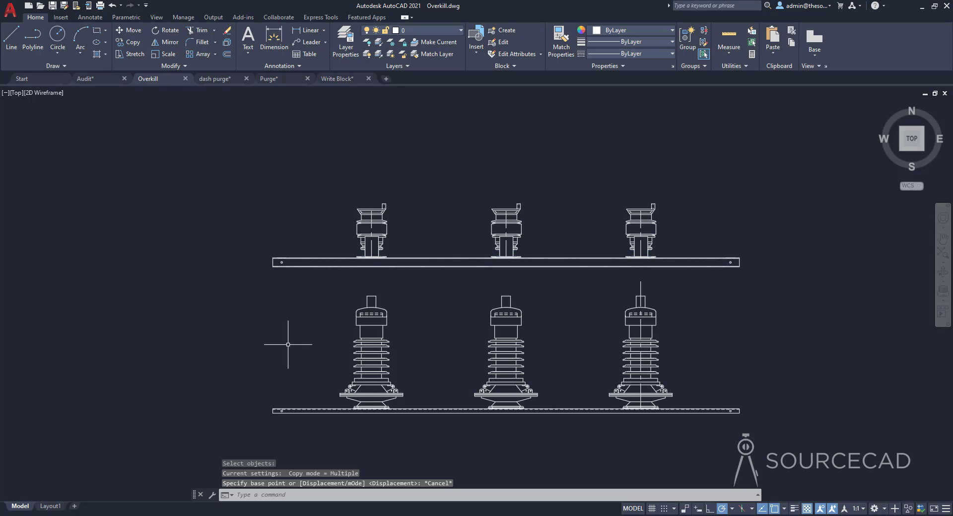
# Run OVERKILL on all objects in the drawing, accepting the default comparison settings and options
pyautogui.write('OVERKI')
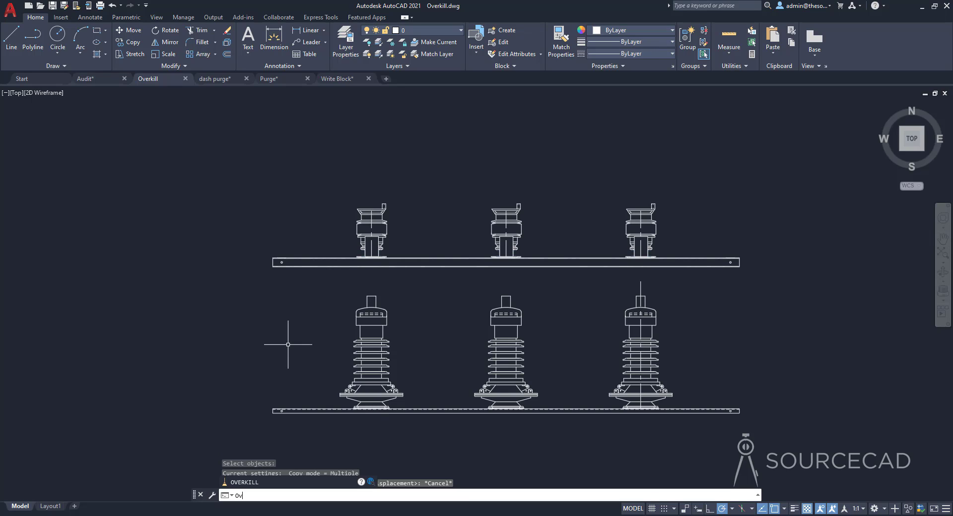
pyautogui.write('LL')
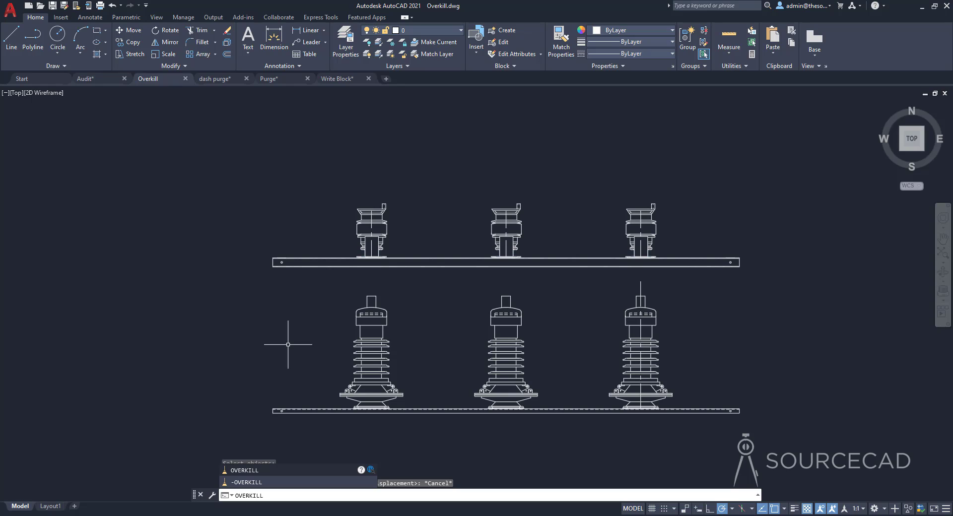
pyautogui.press('Return')
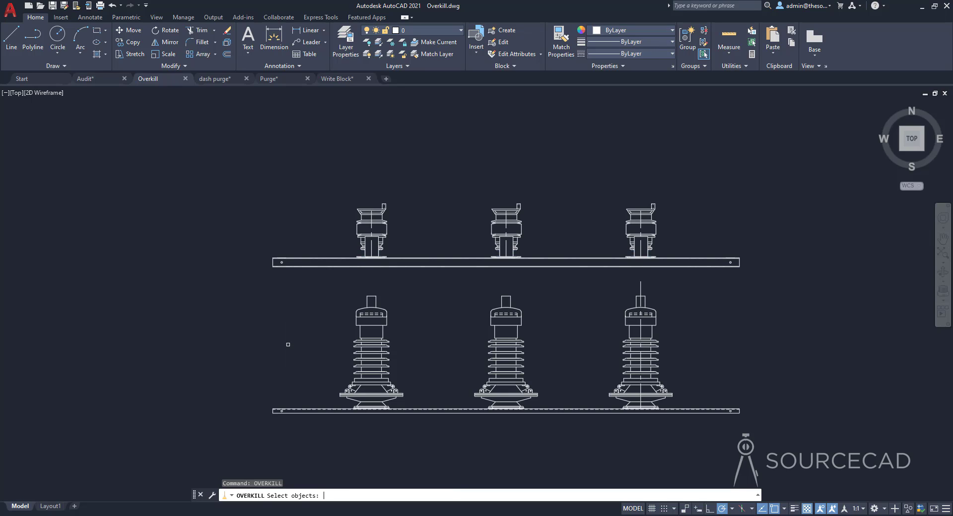
pyautogui.click(210, 164)
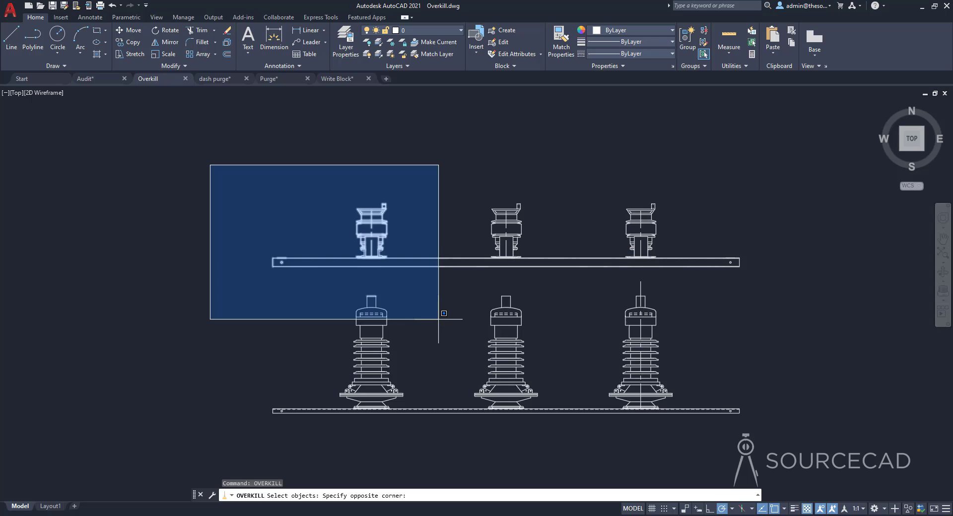
pyautogui.click(757, 448)
pyautogui.press('Return')
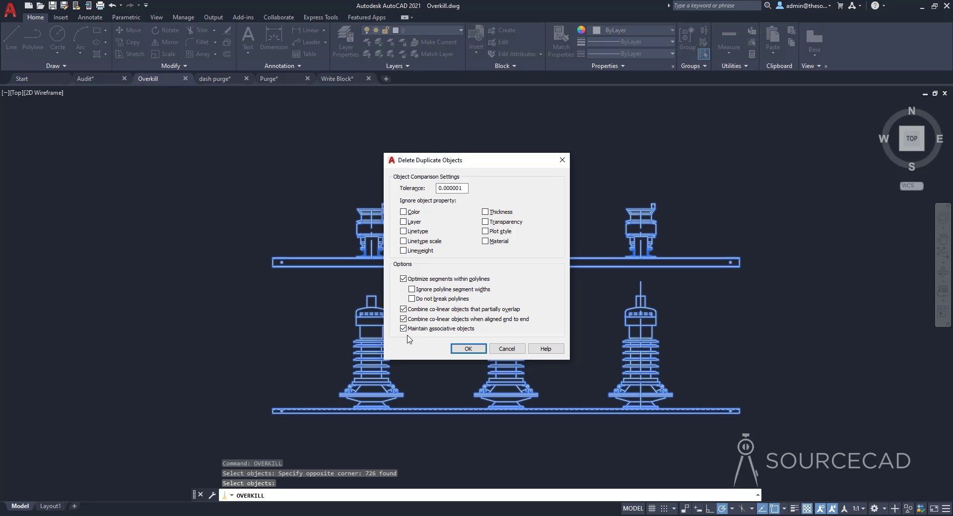
pyautogui.click(467, 349)
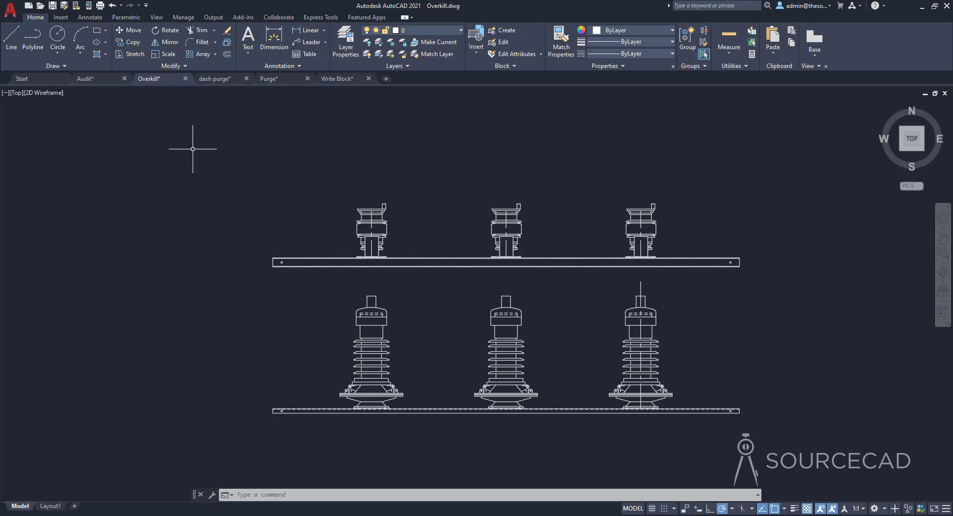
# Recount the cleaned drawing's objects by selecting everything in a Copy command, and cancel the copy
pyautogui.click(130, 45)
pyautogui.click(204, 142)
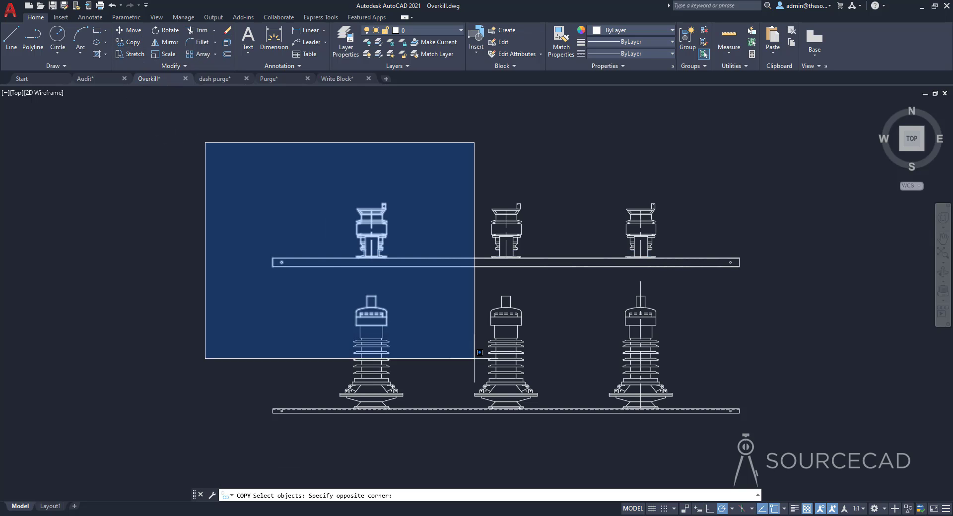
pyautogui.click(793, 467)
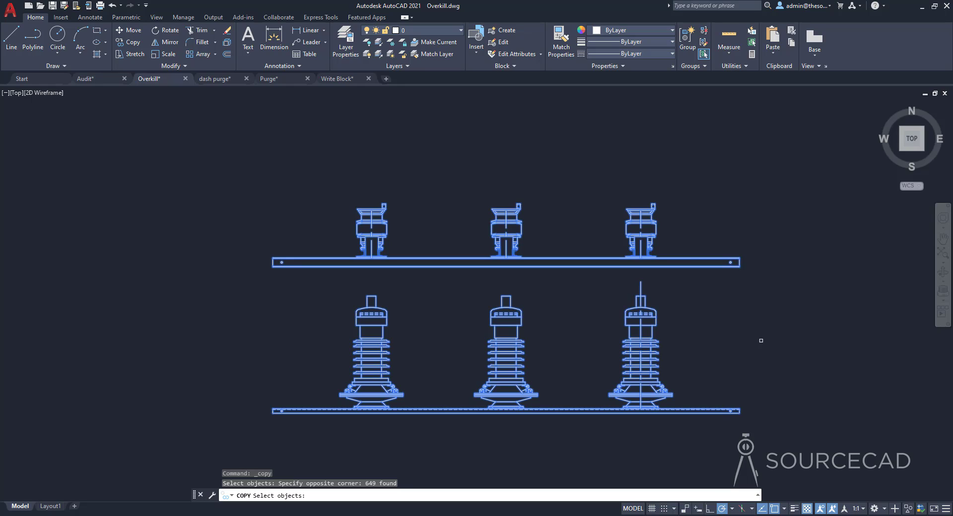
pyautogui.press('Return')
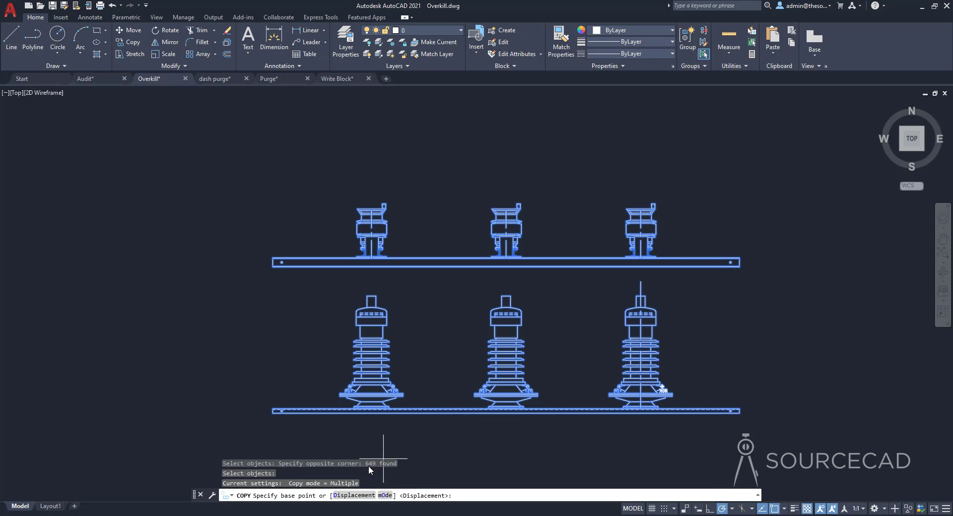
pyautogui.press('Escape')
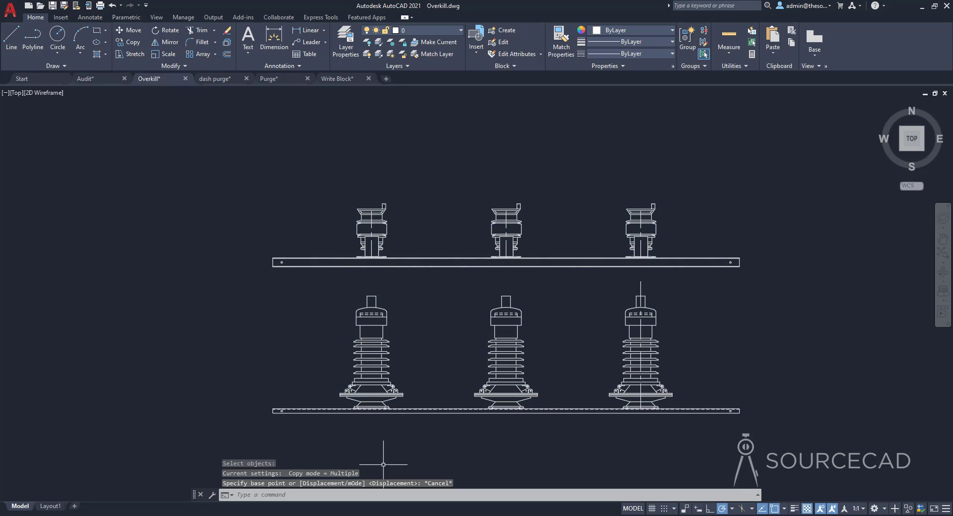
# Examine the command history to compare the object counts before and after OVERKILL and the number of deleted overlapping objects
pyautogui.click(758, 495)
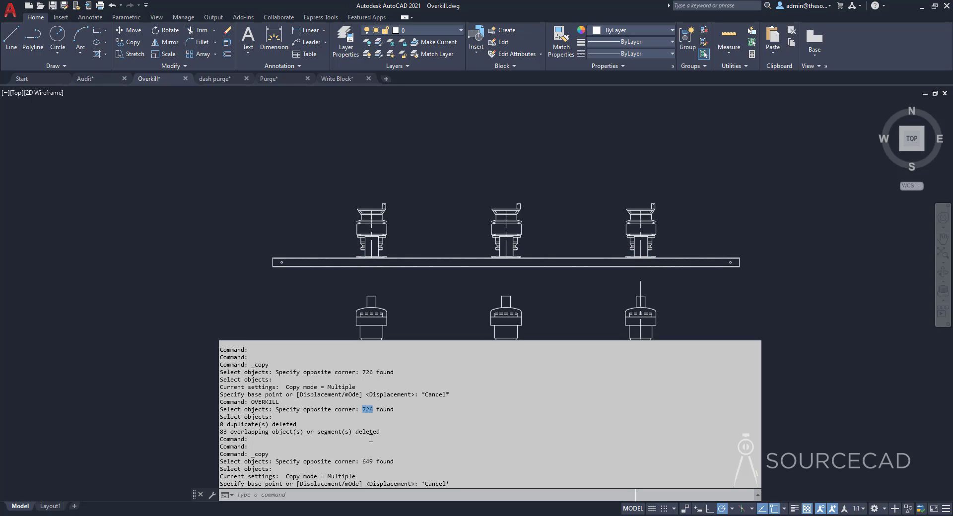
pyautogui.moveTo(362, 462); pyautogui.dragTo(373, 464)
pyautogui.moveTo(221, 432); pyautogui.dragTo(230, 432)
pyautogui.click(206, 295)
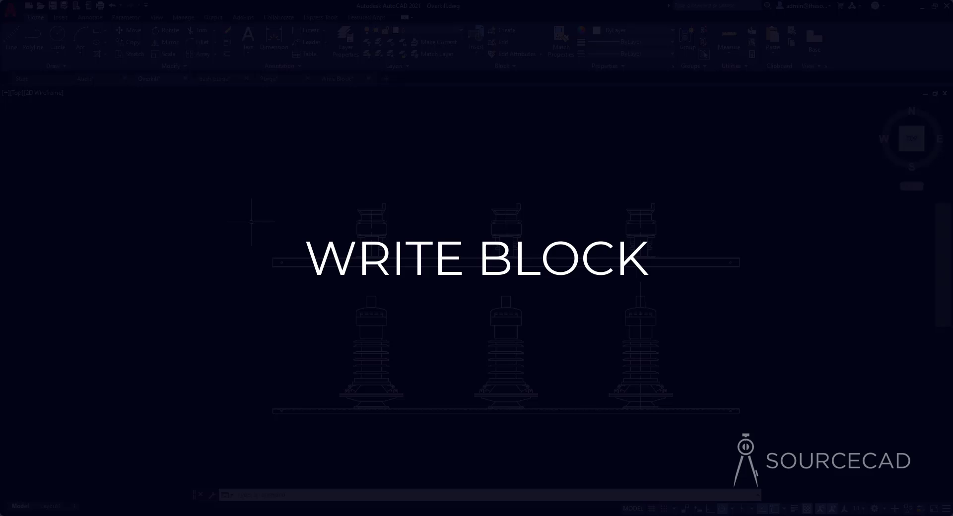
# Switch to the Write Block drawing and open the Write Block dialog with the WBLOCK command
pyautogui.click(348, 81)
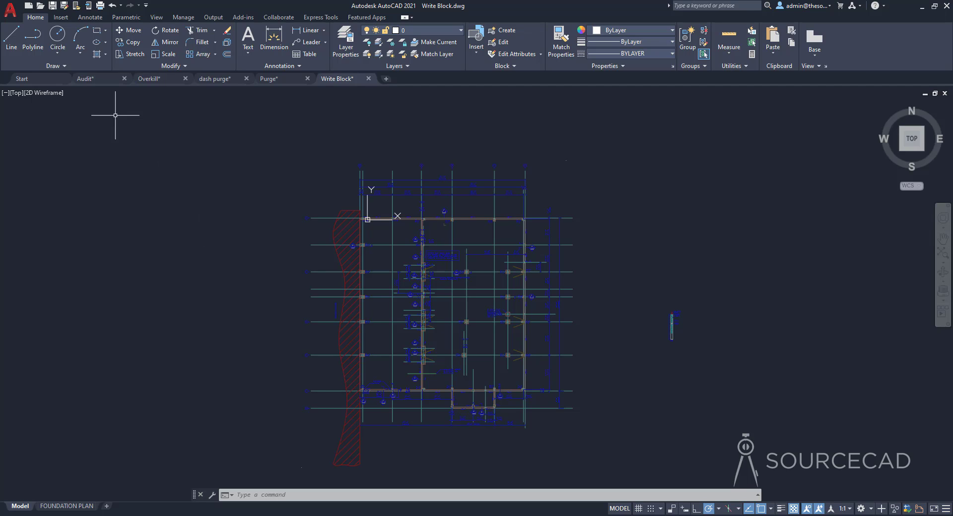
pyautogui.click(61, 17)
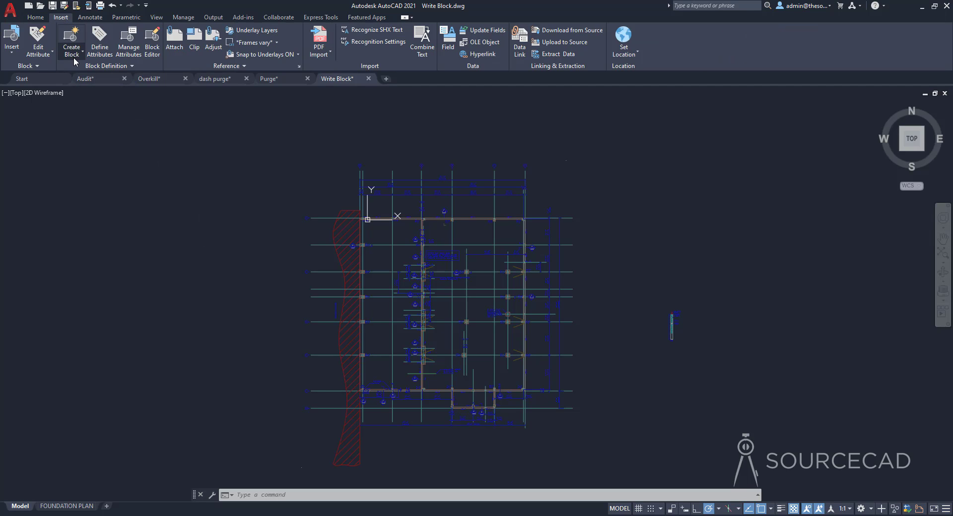
pyautogui.click(72, 56)
pyautogui.click(37, 19)
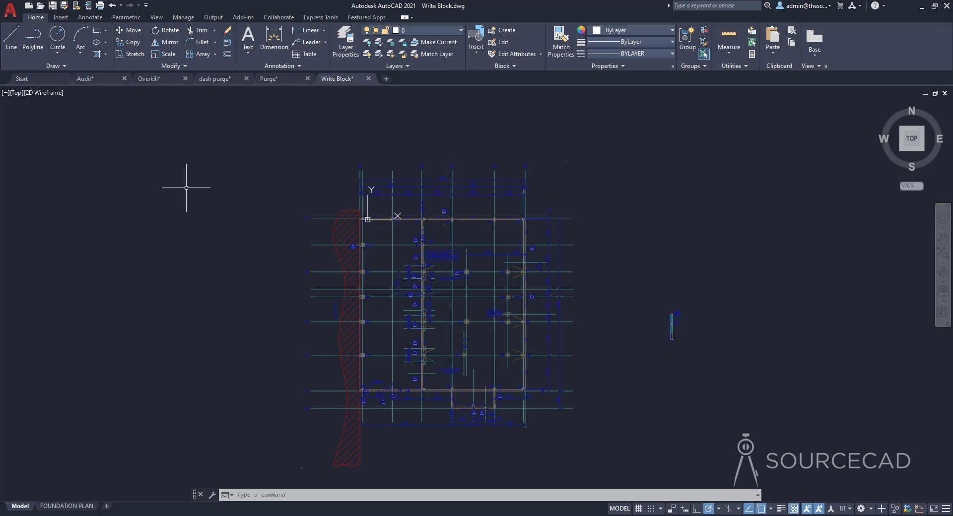
pyautogui.write('WBLOck')
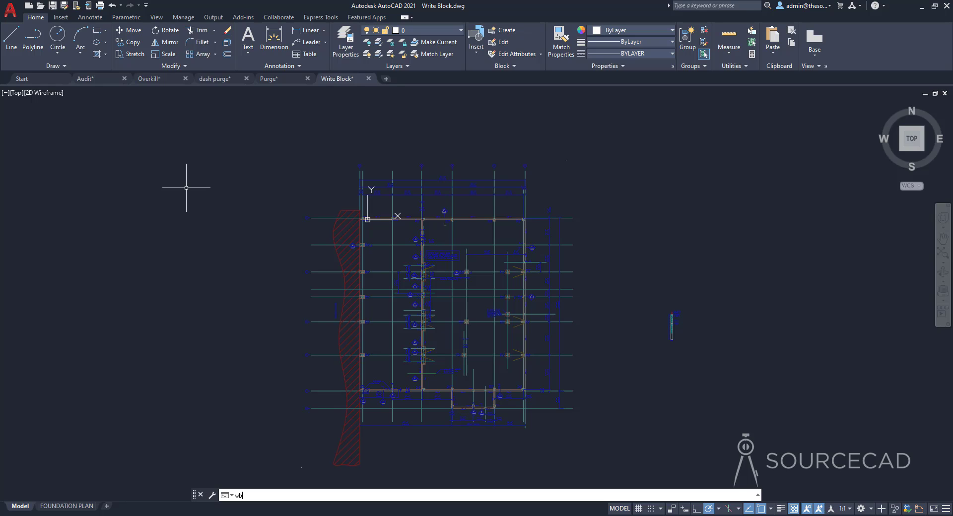
pyautogui.press('Return')
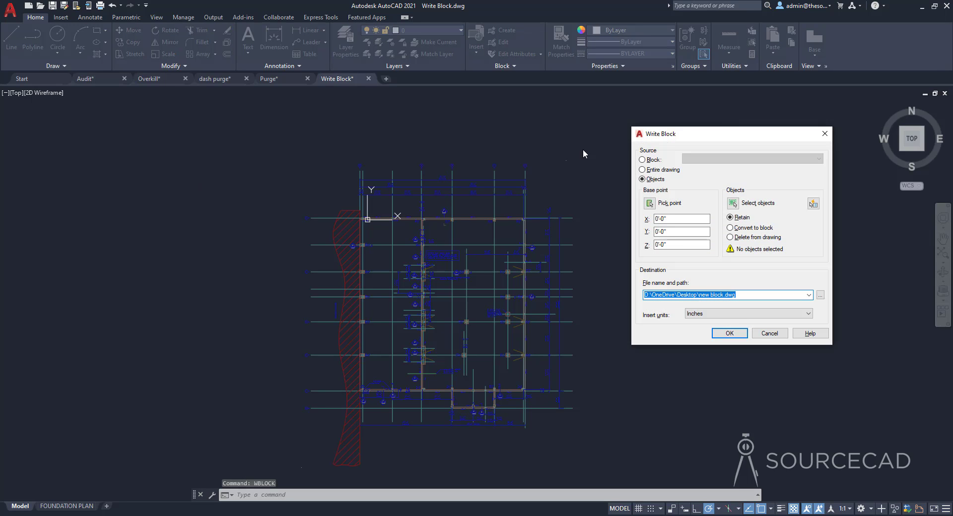
pyautogui.moveTo(675, 134); pyautogui.dragTo(462, 132)
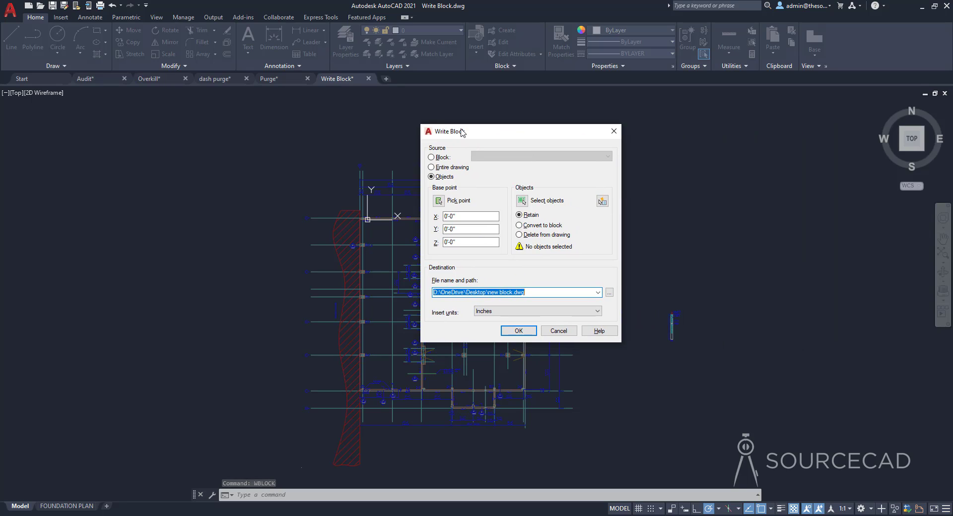
# Examine the Write Block source options: the blocks offered under Block, Entire drawing, and Objects
pyautogui.click(442, 158)
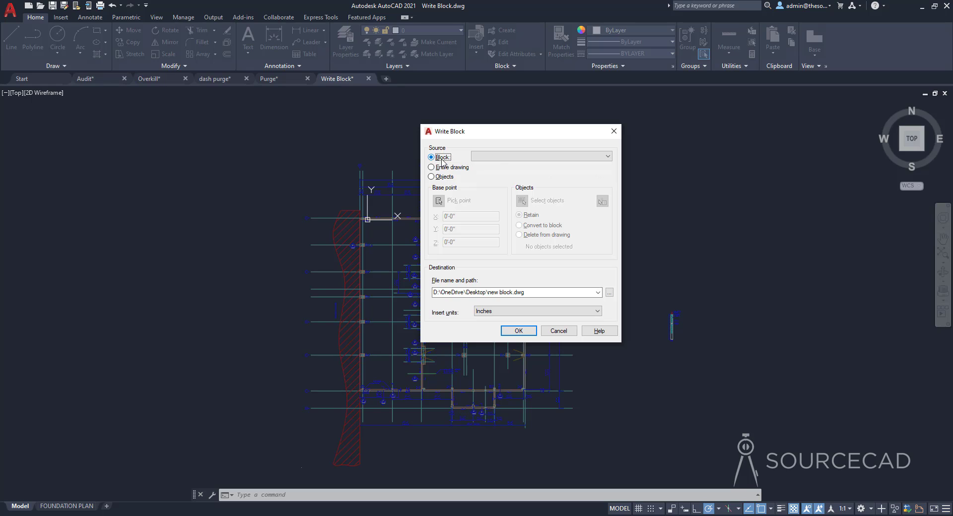
pyautogui.click(516, 157)
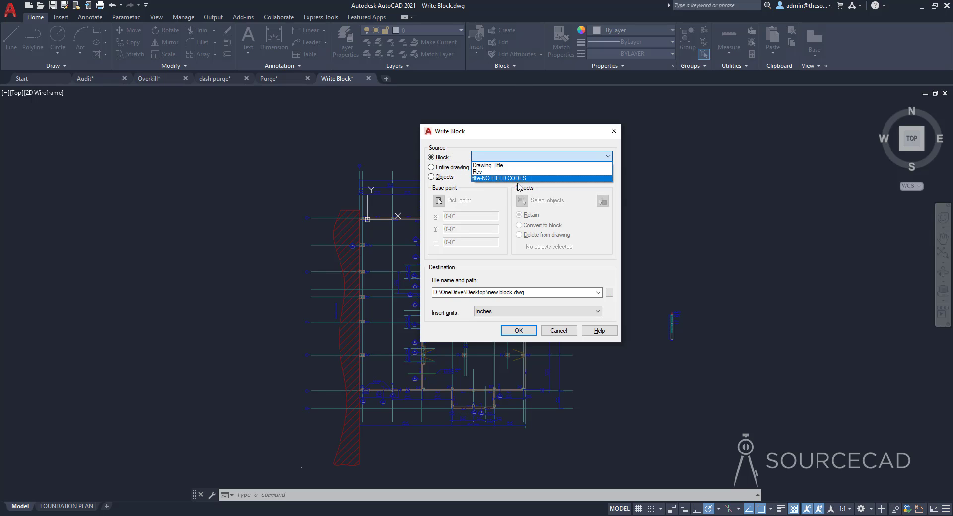
pyautogui.click(532, 159)
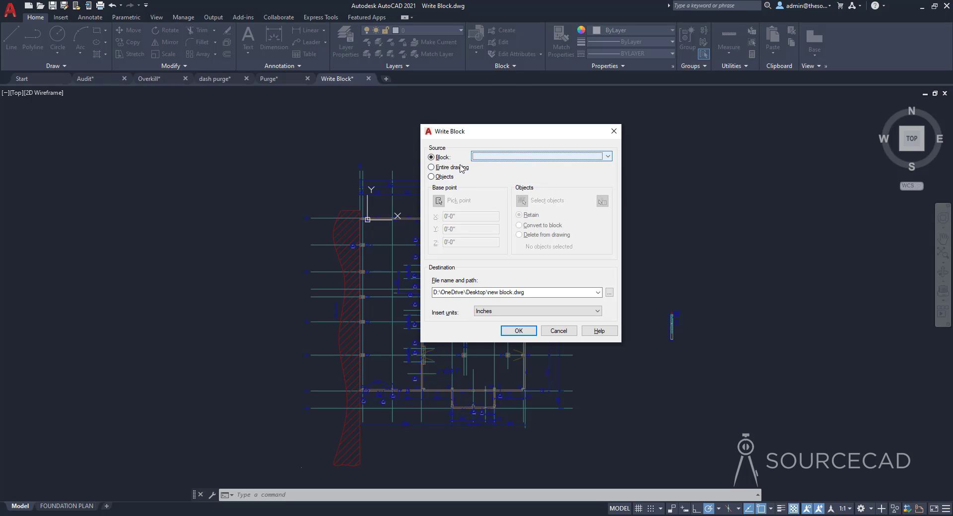
pyautogui.click(431, 168)
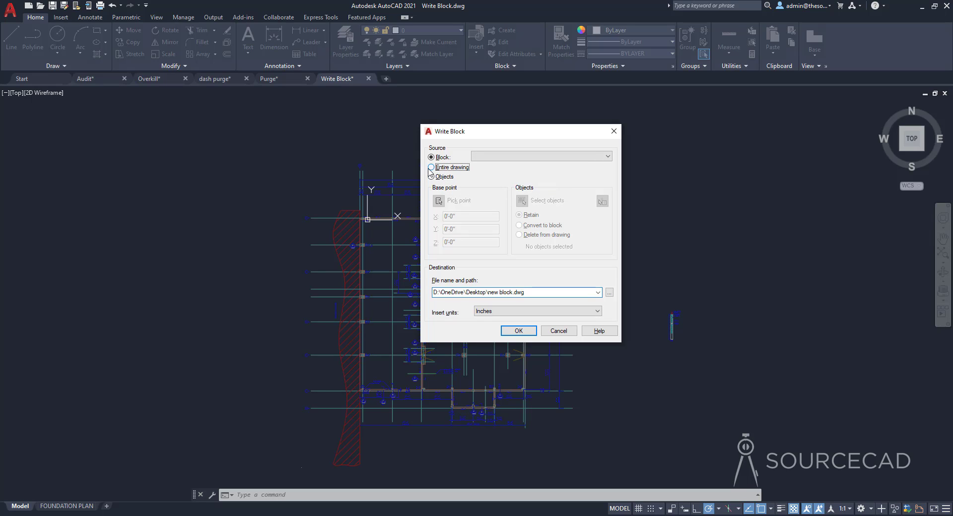
pyautogui.click(431, 177)
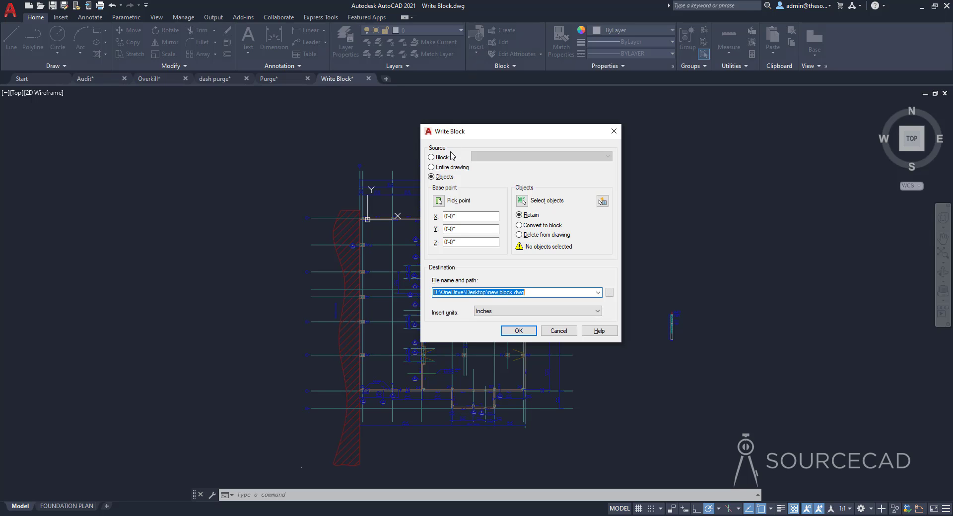
# Write the entire drawing out to the Desktop as a drawing file named 1
pyautogui.click(441, 168)
pyautogui.click(442, 176)
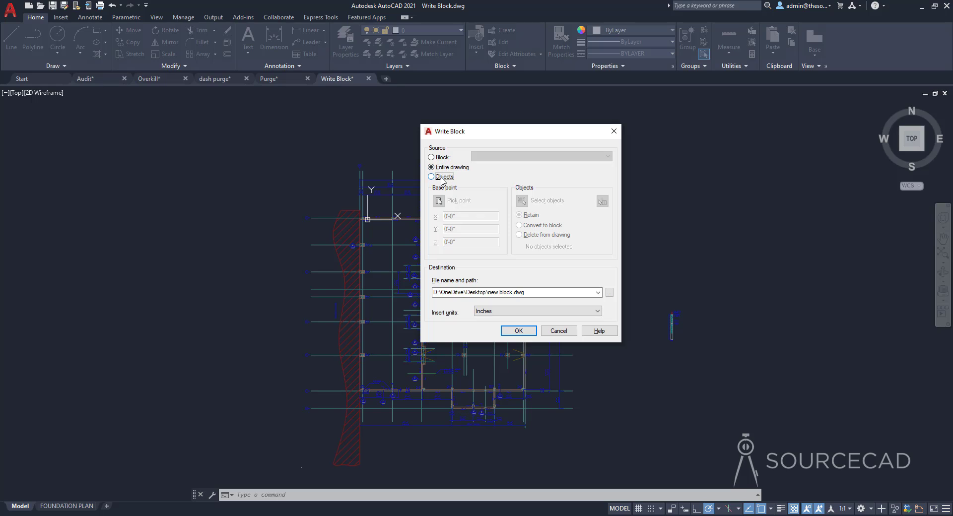
pyautogui.click(436, 169)
pyautogui.click(609, 293)
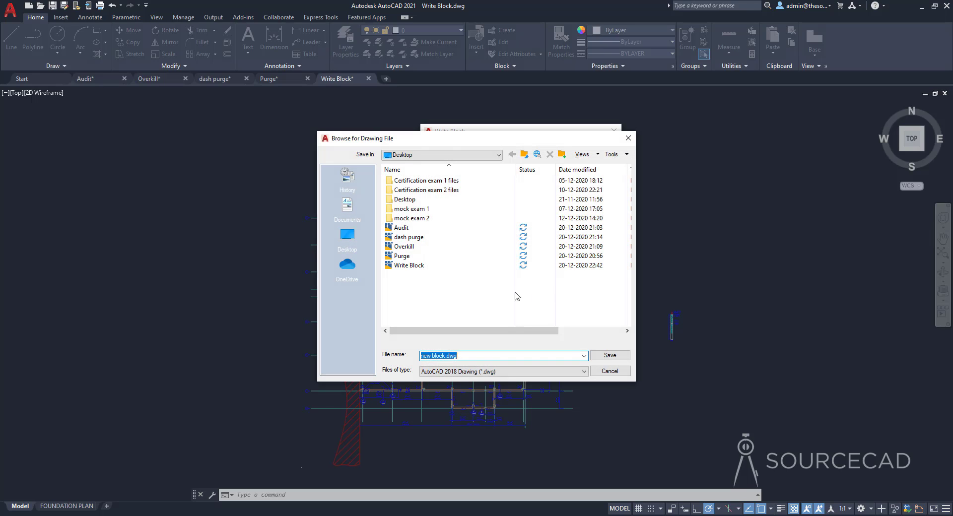
pyautogui.click(347, 235)
pyautogui.click(460, 356)
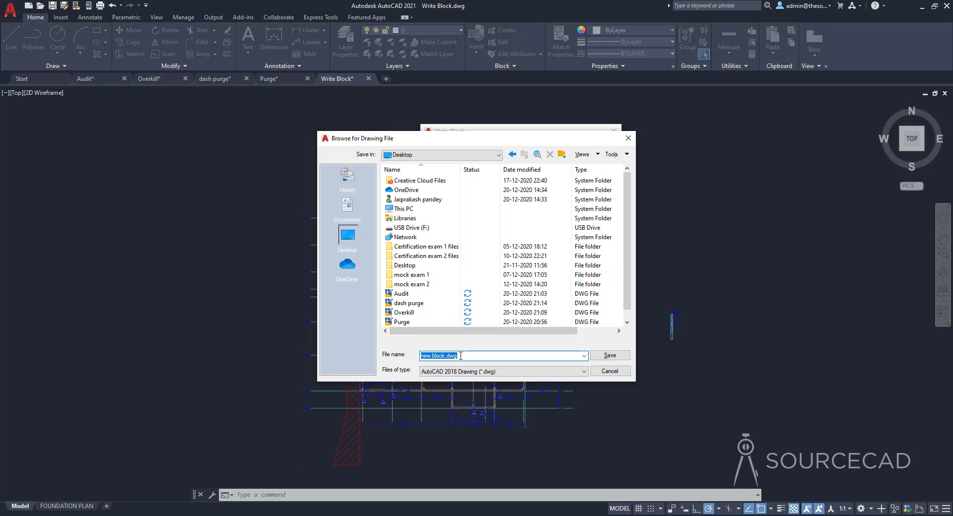
pyautogui.write('1')
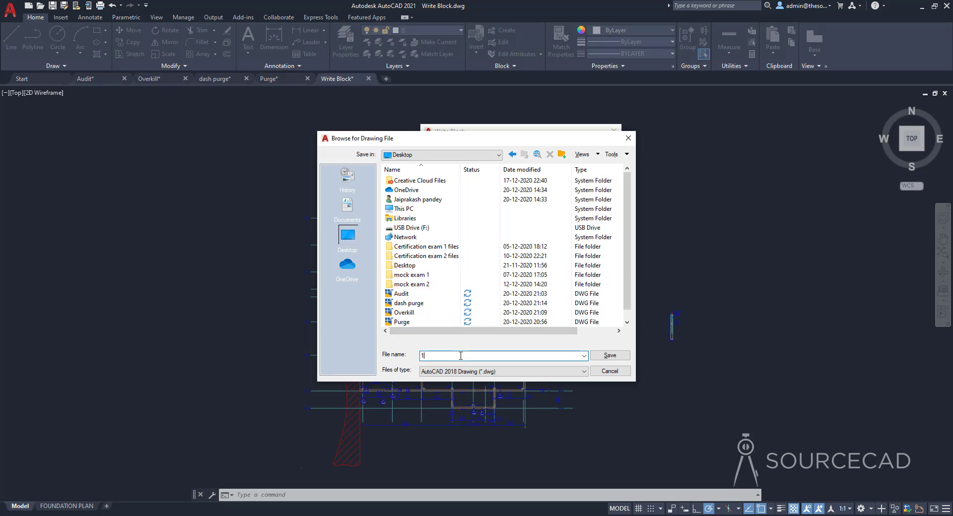
pyautogui.click(608, 358)
pyautogui.click(519, 332)
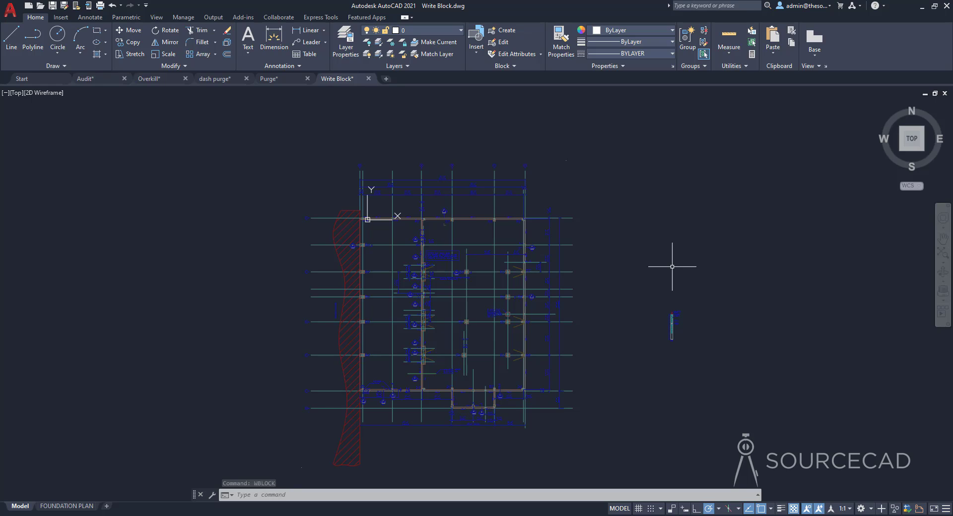
# Restart WBLOCK with Objects as the source and pick the left end of the lowest horizontal grid line as base point
pyautogui.write('wblock')
pyautogui.press('Return')
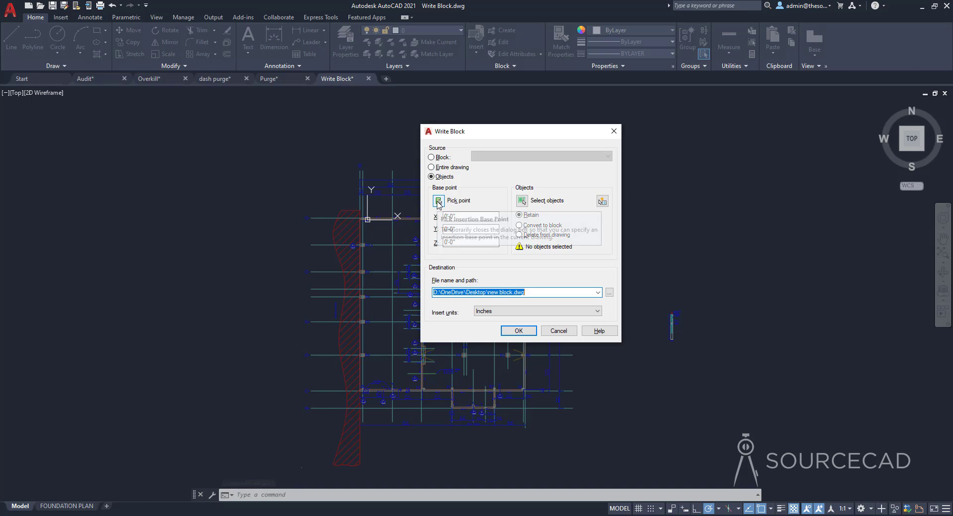
pyautogui.click(438, 201)
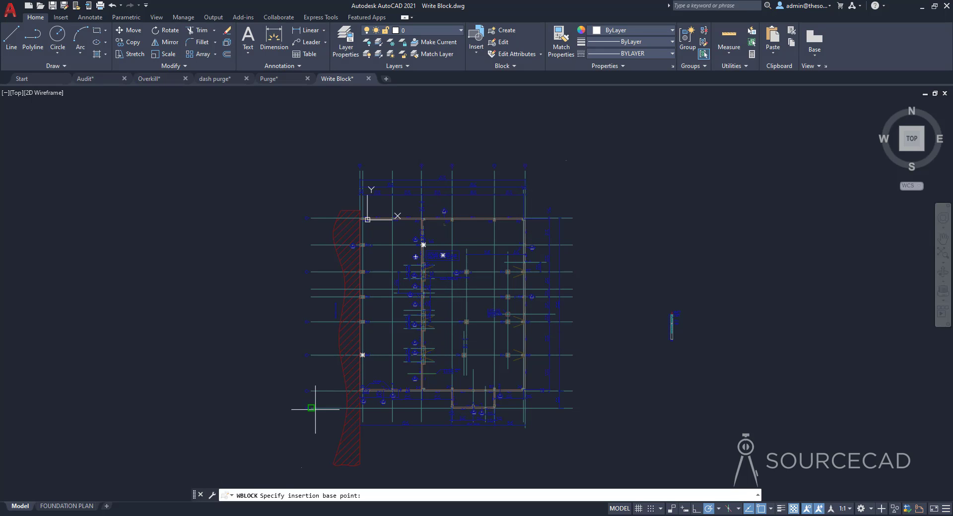
pyautogui.click(316, 410)
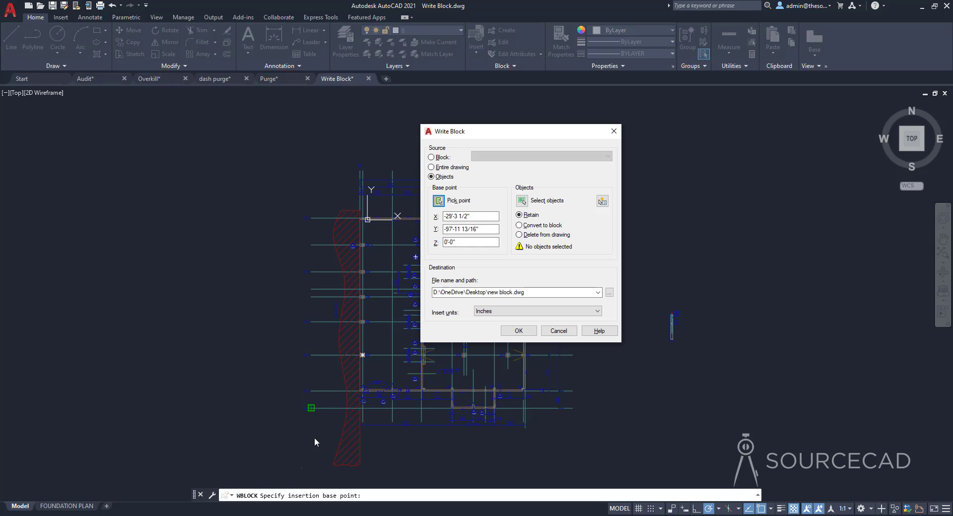
# Select the whole plan and the separate pile detail beside it as the objects to write out
pyautogui.click(522, 200)
pyautogui.scroll(-2, 452, 230)
pyautogui.click(306, 151)
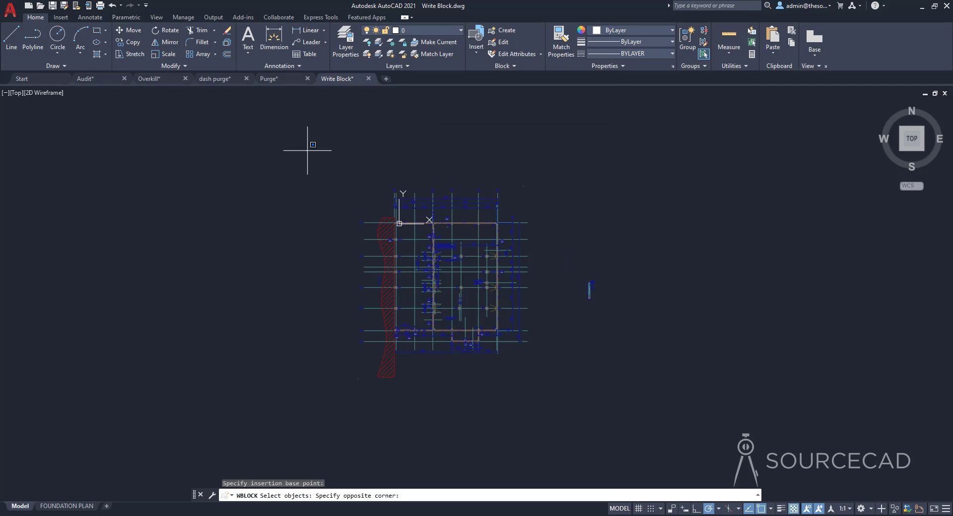
pyautogui.click(633, 415)
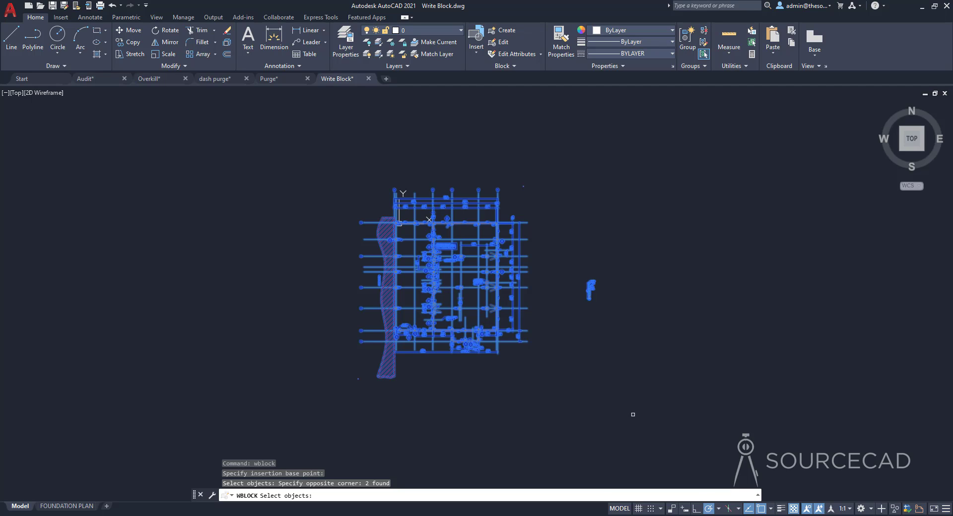
pyautogui.press('Return')
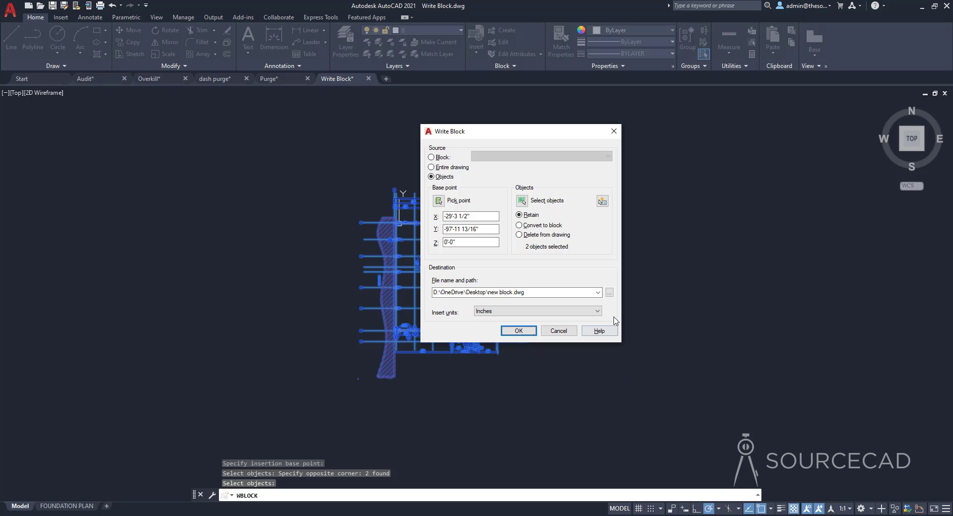
# Write the selected objects out to the Desktop as a drawing file named 2
pyautogui.click(609, 292)
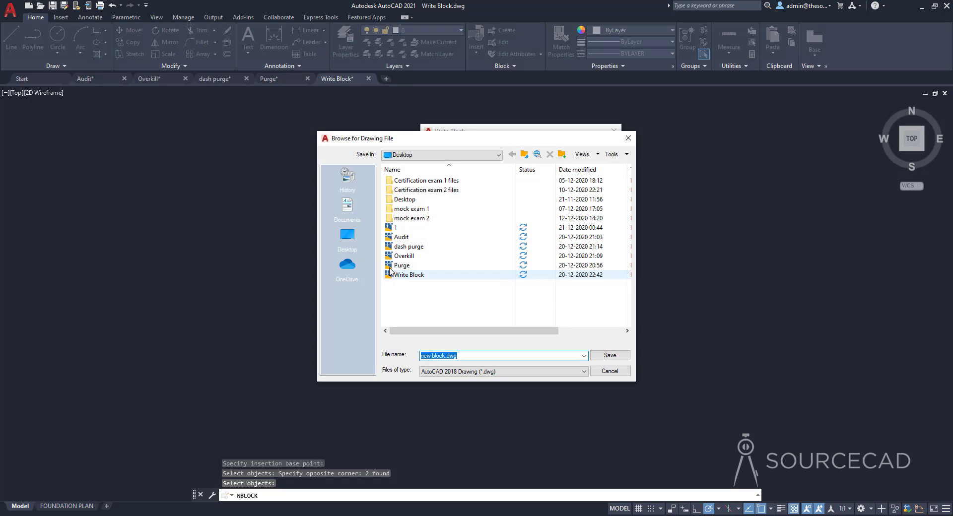
pyautogui.click(348, 238)
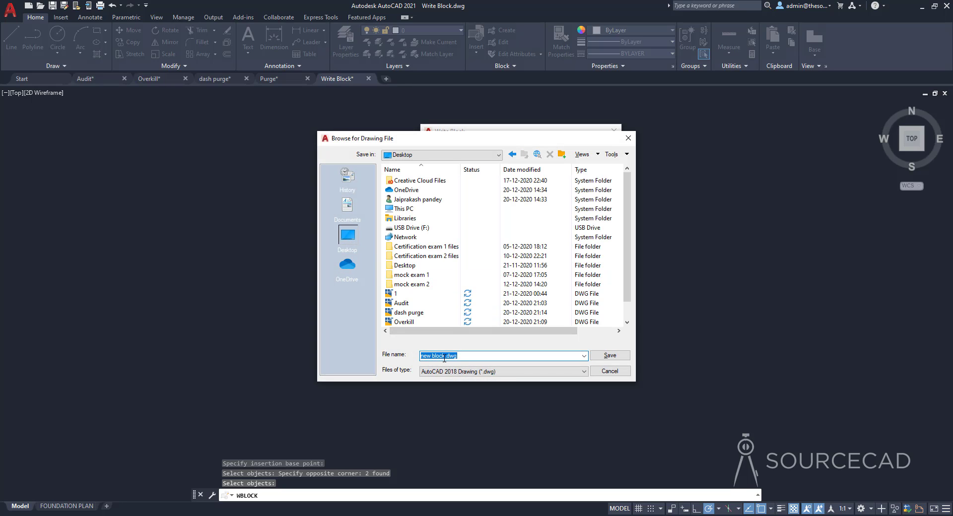
pyautogui.write('2')
pyautogui.click(623, 359)
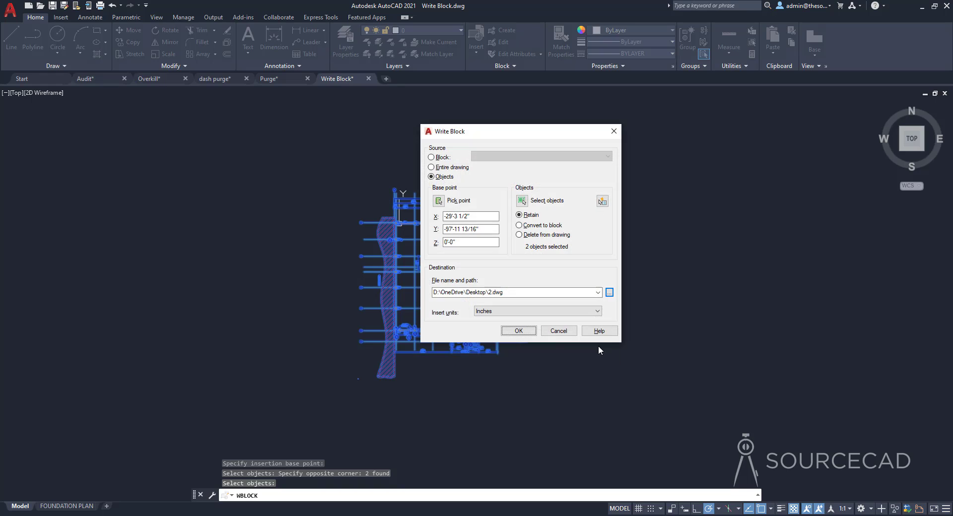
pyautogui.click(520, 331)
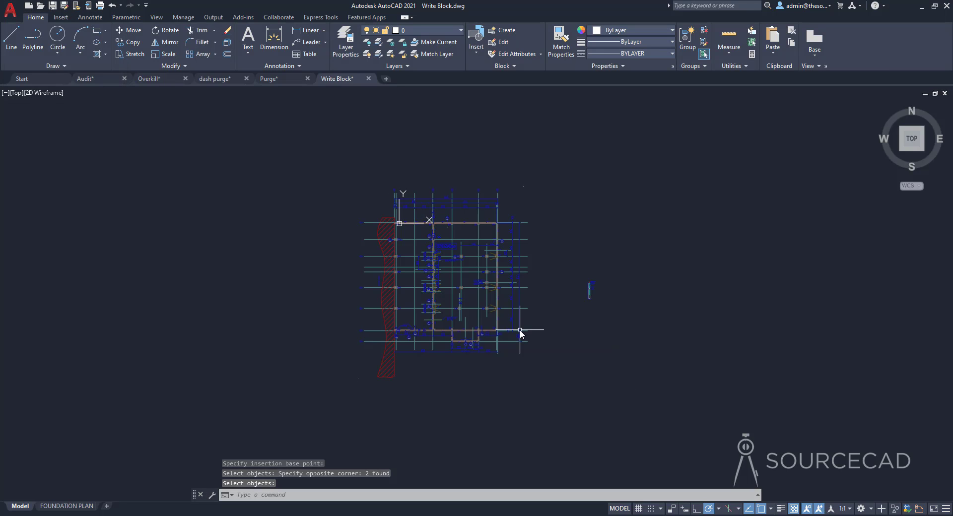
# Open the exported drawings 1 and 2 from the desktop and examine the layer list of drawing 2
pyautogui.click(924, 7)
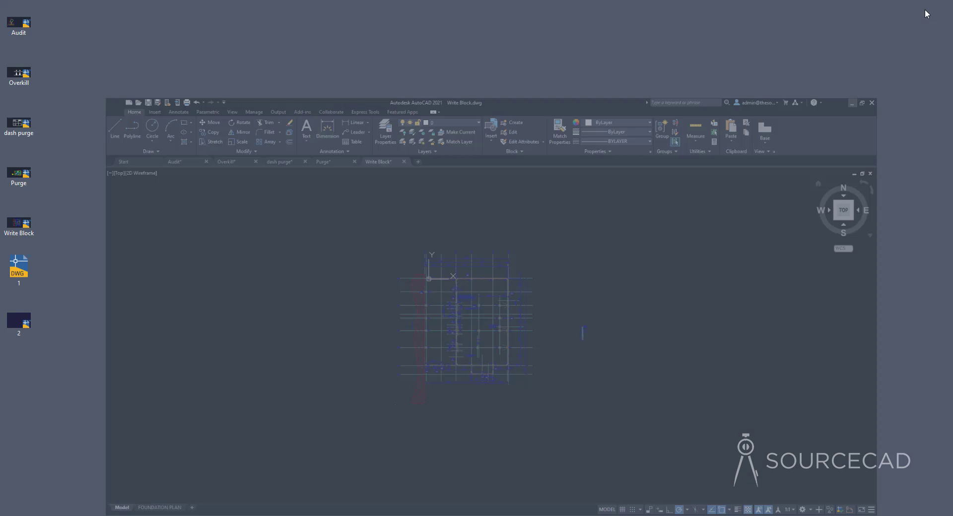
pyautogui.doubleClick(18, 267)
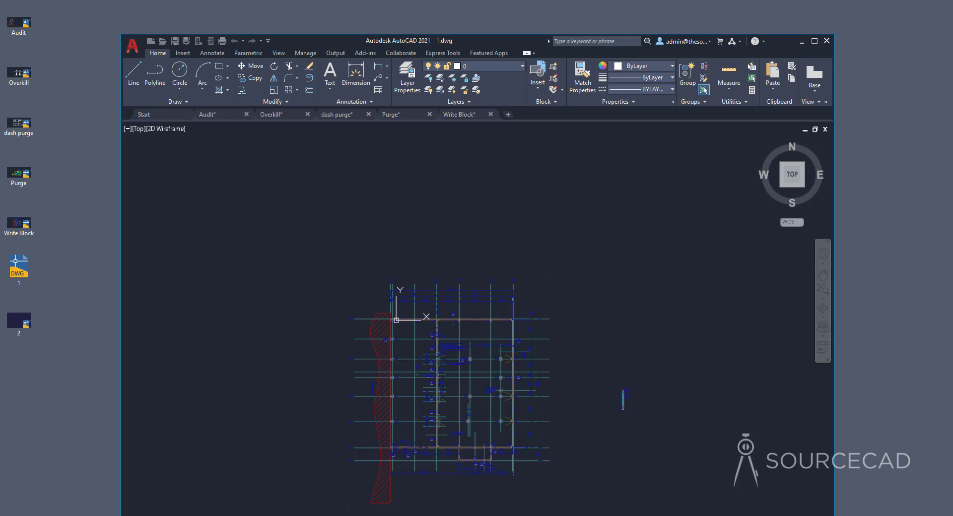
pyautogui.doubleClick(18, 323)
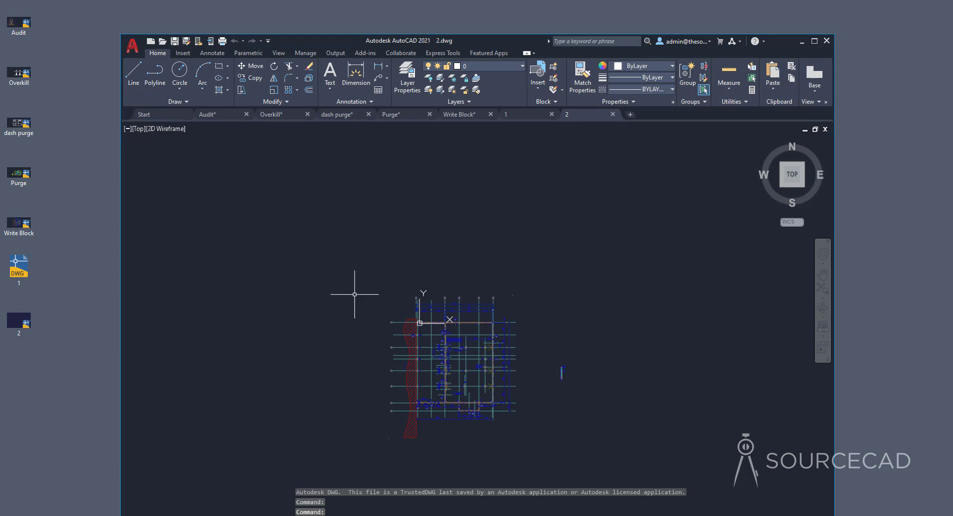
pyautogui.click(502, 66)
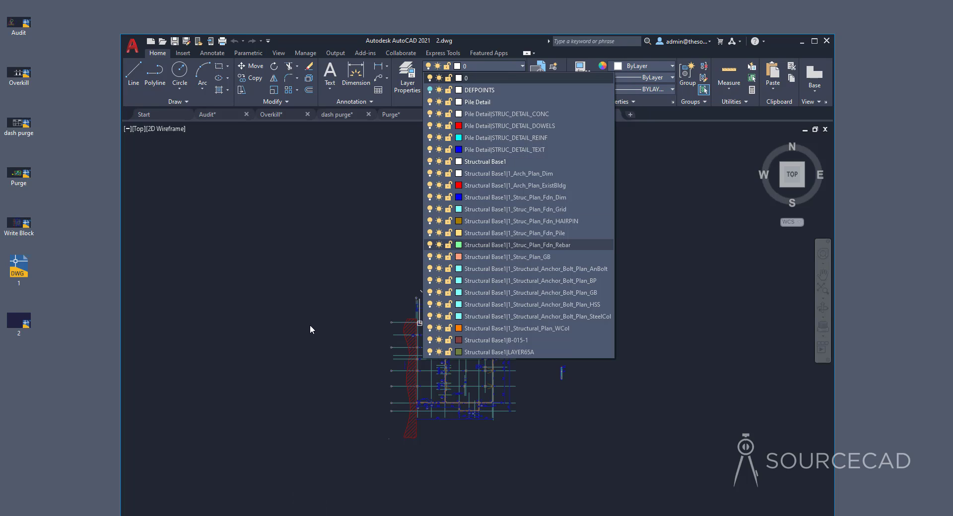
pyautogui.click(329, 256)
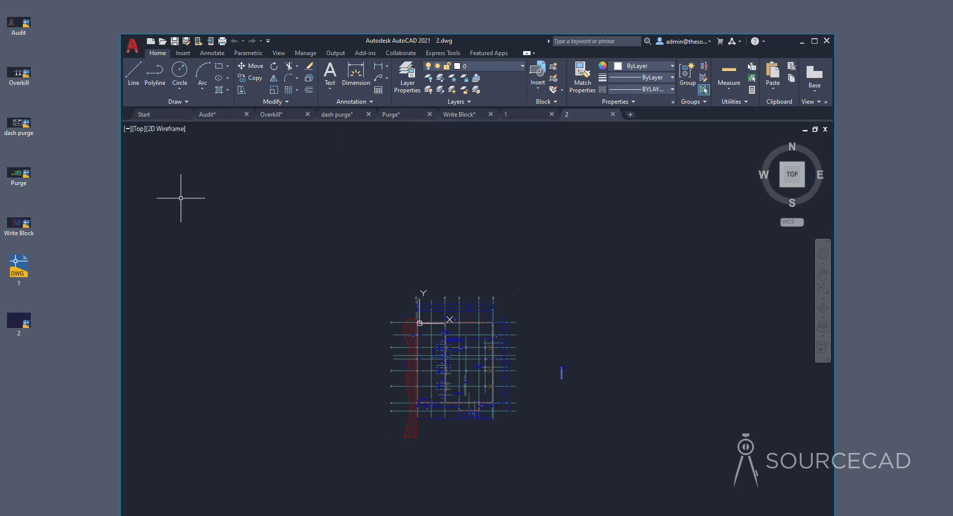
# Compare the file sizes of the original Write Block drawing and exported drawing 1 in their file properties
pyautogui.rightClick(20, 229)
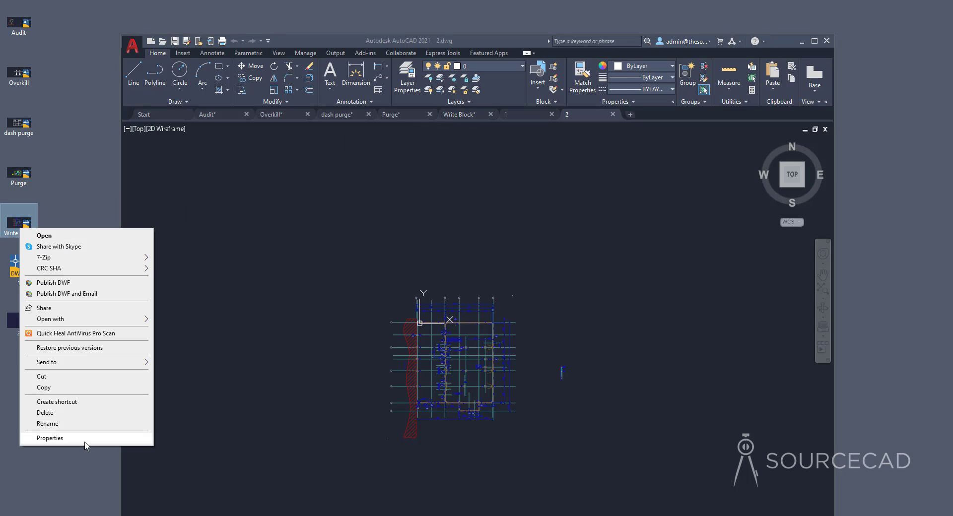
pyautogui.click(85, 440)
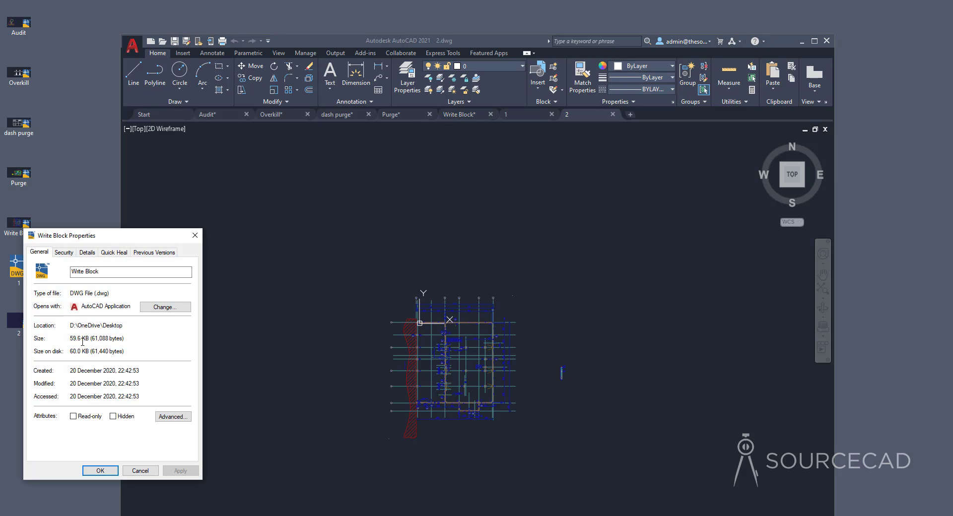
pyautogui.click(195, 235)
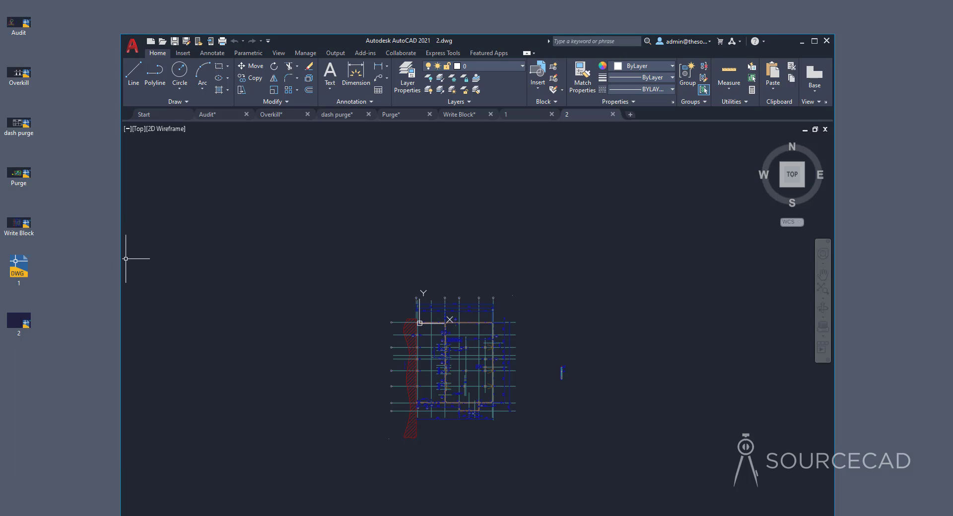
pyautogui.rightClick(20, 273)
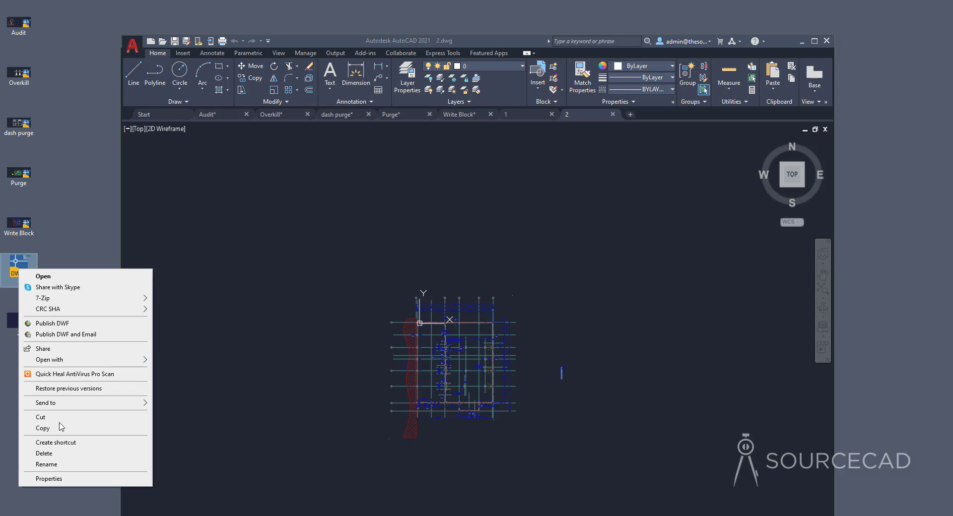
pyautogui.click(71, 479)
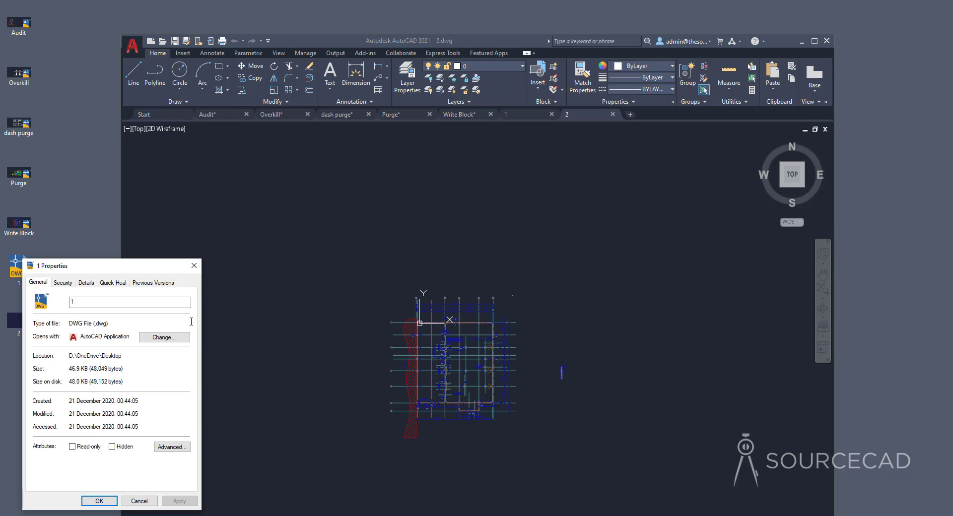
pyautogui.press('Escape')
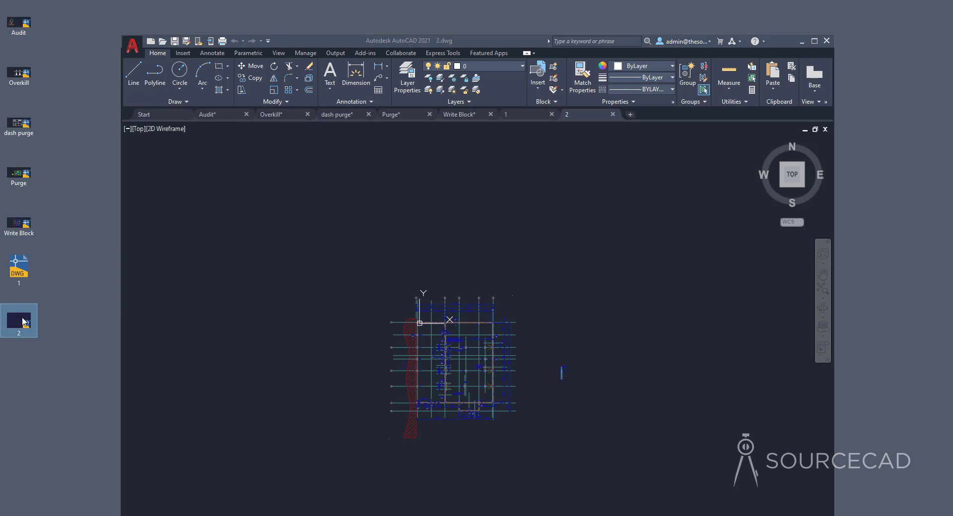
# Examine the file size of exported drawing 2 in its properties, and return to the maximized AutoCAD window
pyautogui.rightClick(22, 321)
pyautogui.click(66, 314)
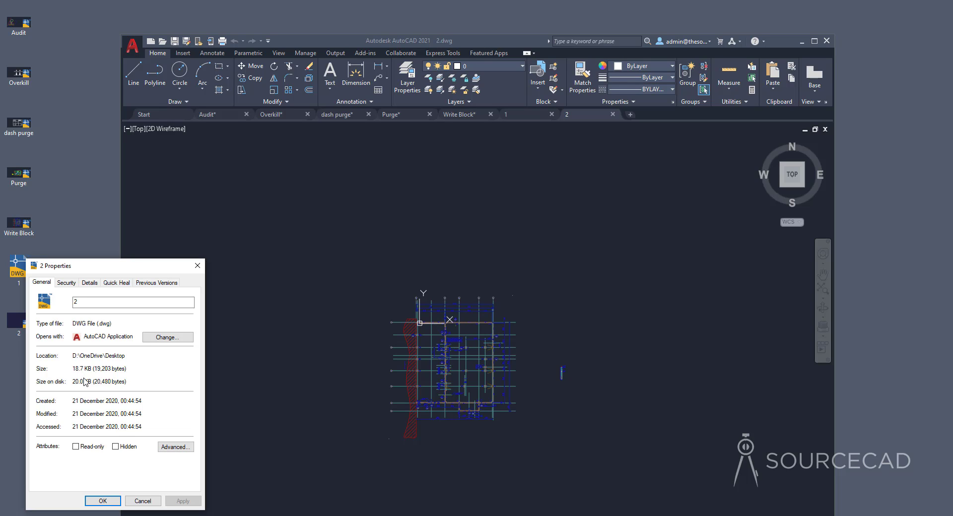
pyautogui.moveTo(124, 268); pyautogui.dragTo(189, 207)
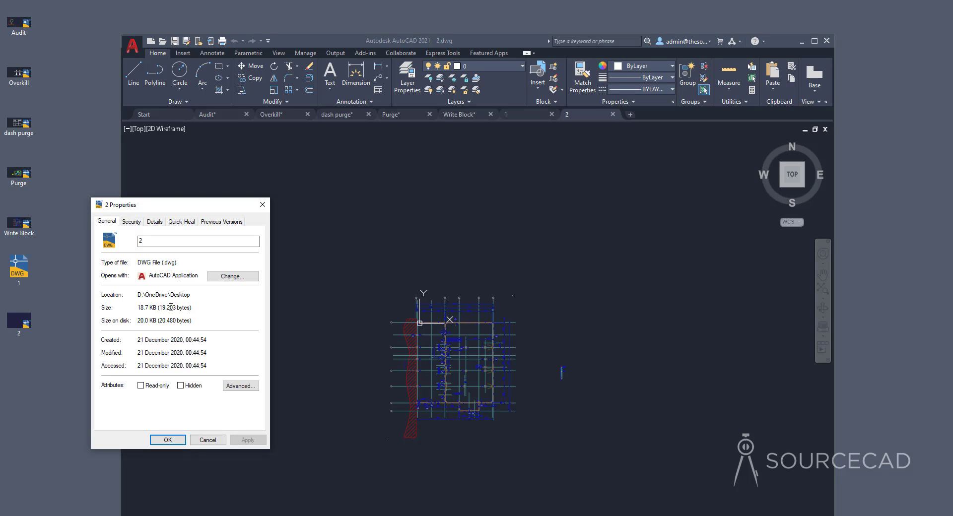
pyautogui.click(259, 208)
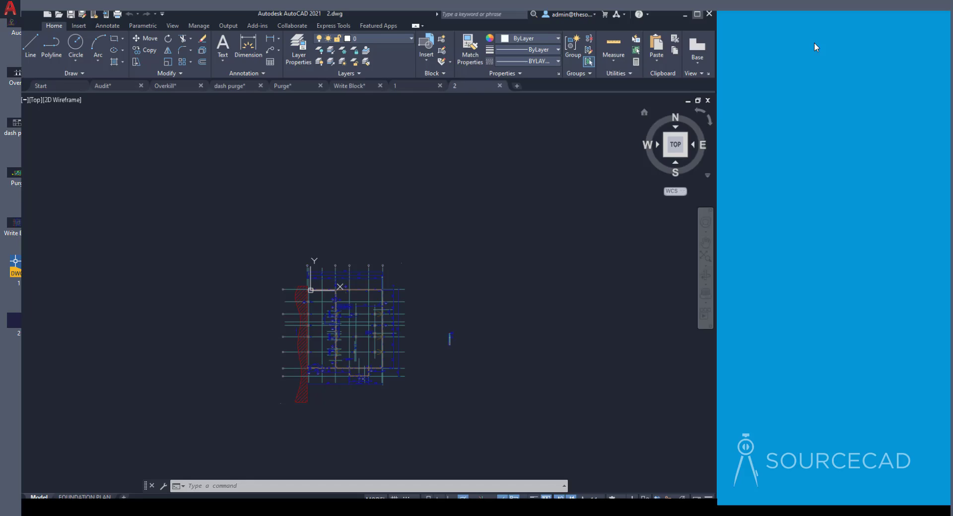
pyautogui.click(814, 41)
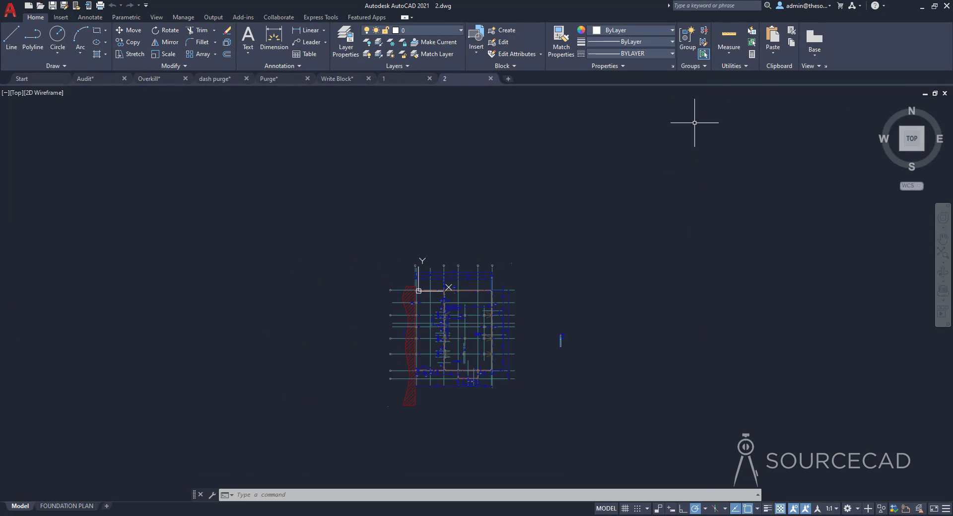